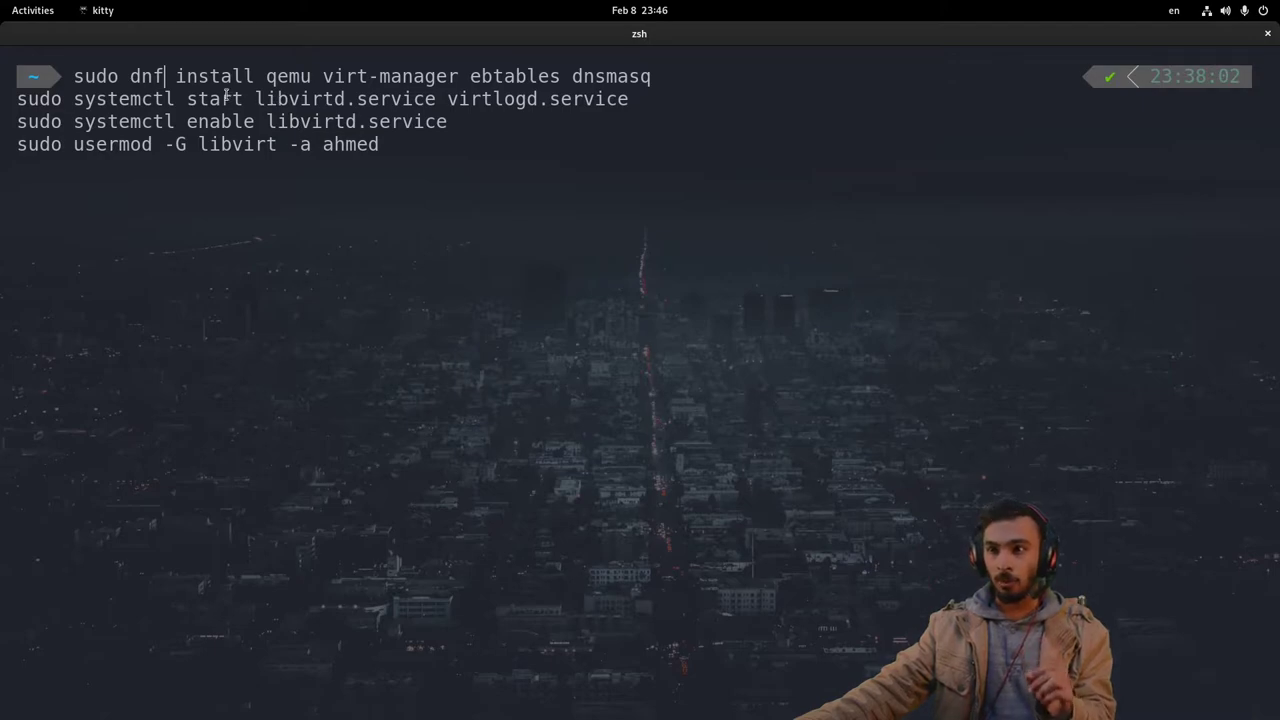
Examine the service names, the libvirt group and the username in the prepared virtualization setup commands.
{"action": "double_click", "coordinate": [305, 99]}
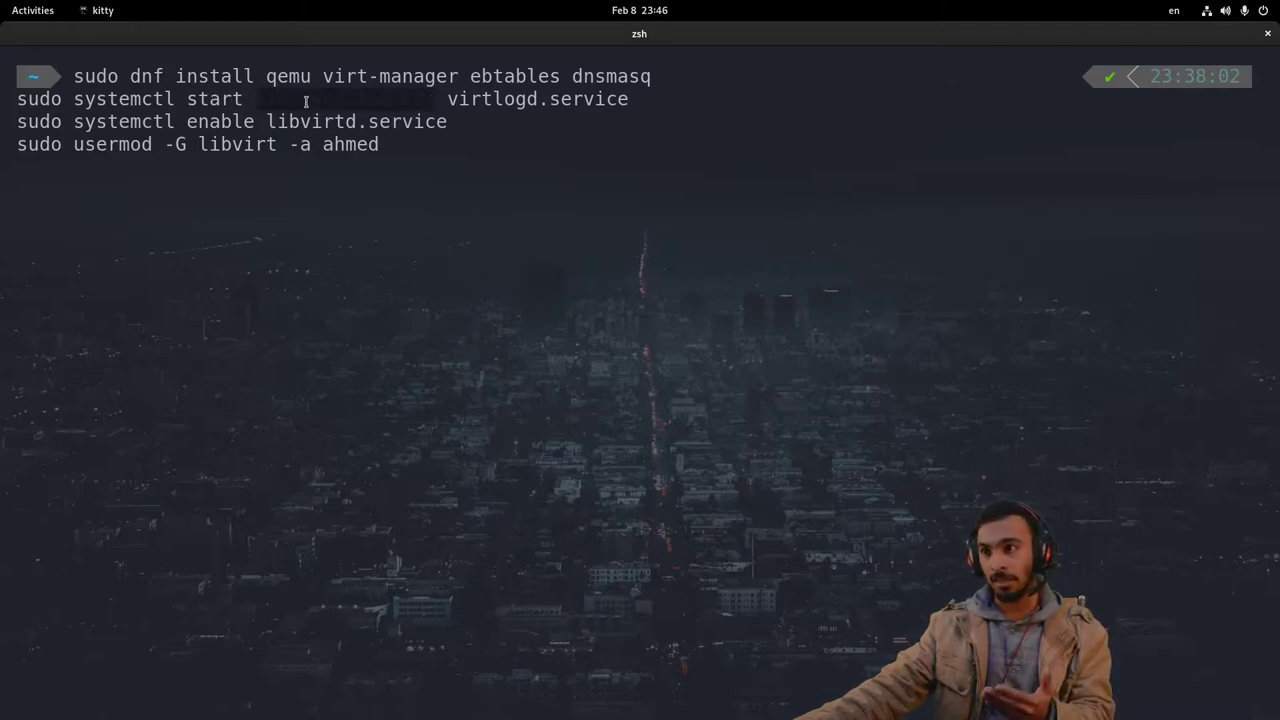
{"action": "double_click", "coordinate": [517, 100]}
{"action": "double_click", "coordinate": [300, 121]}
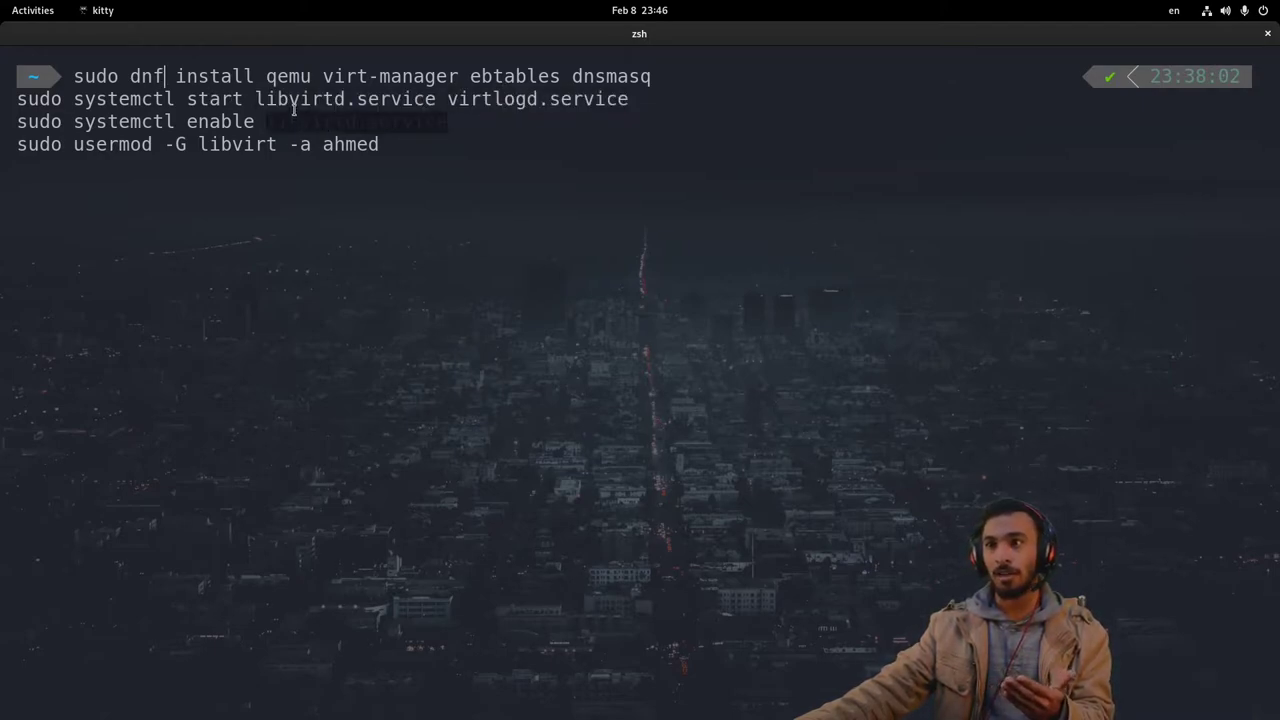
{"action": "left_click", "coordinate": [293, 106]}
{"action": "triple_click", "coordinate": [293, 100]}
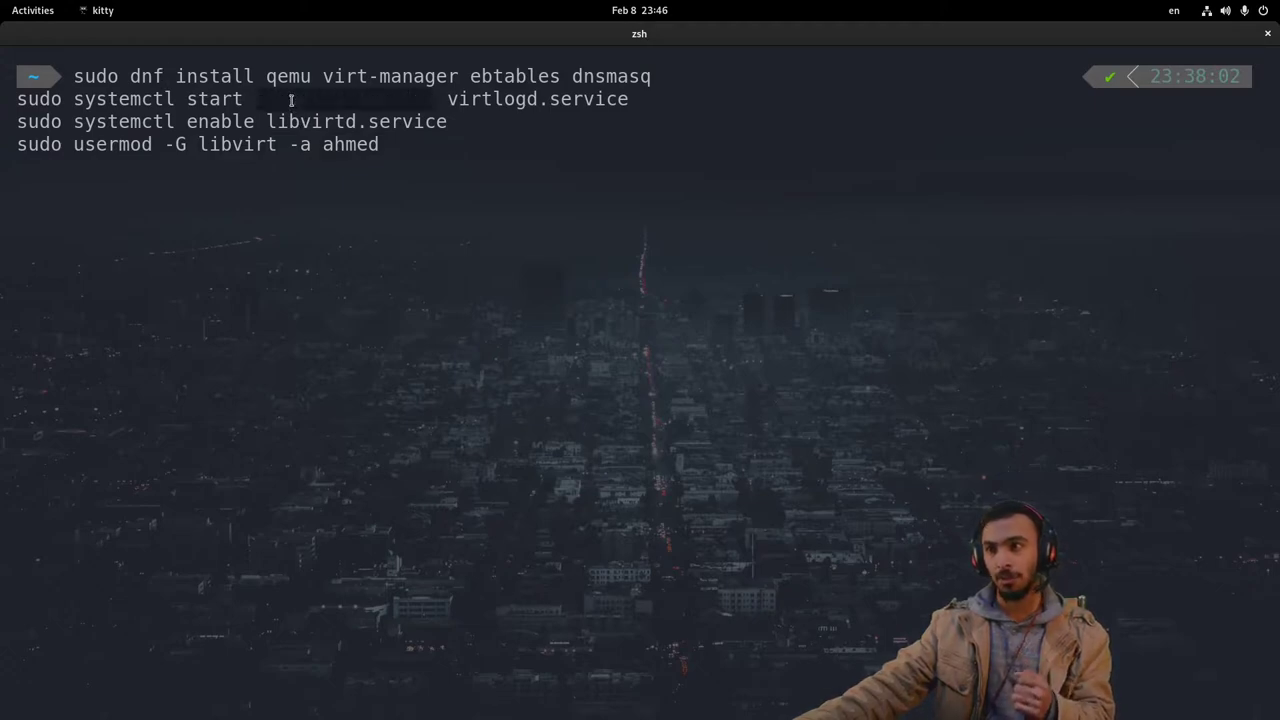
{"action": "left_click", "coordinate": [298, 113]}
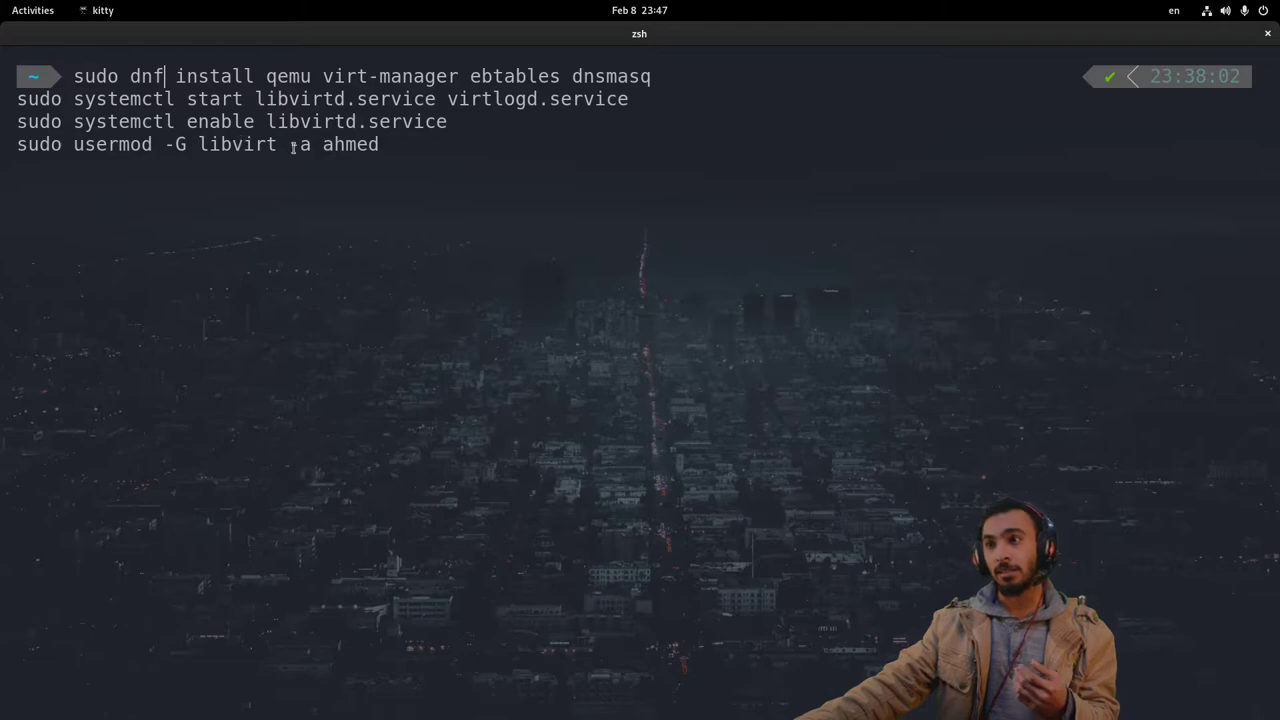
{"action": "double_click", "coordinate": [346, 144]}
{"action": "left_click", "coordinate": [347, 144]}
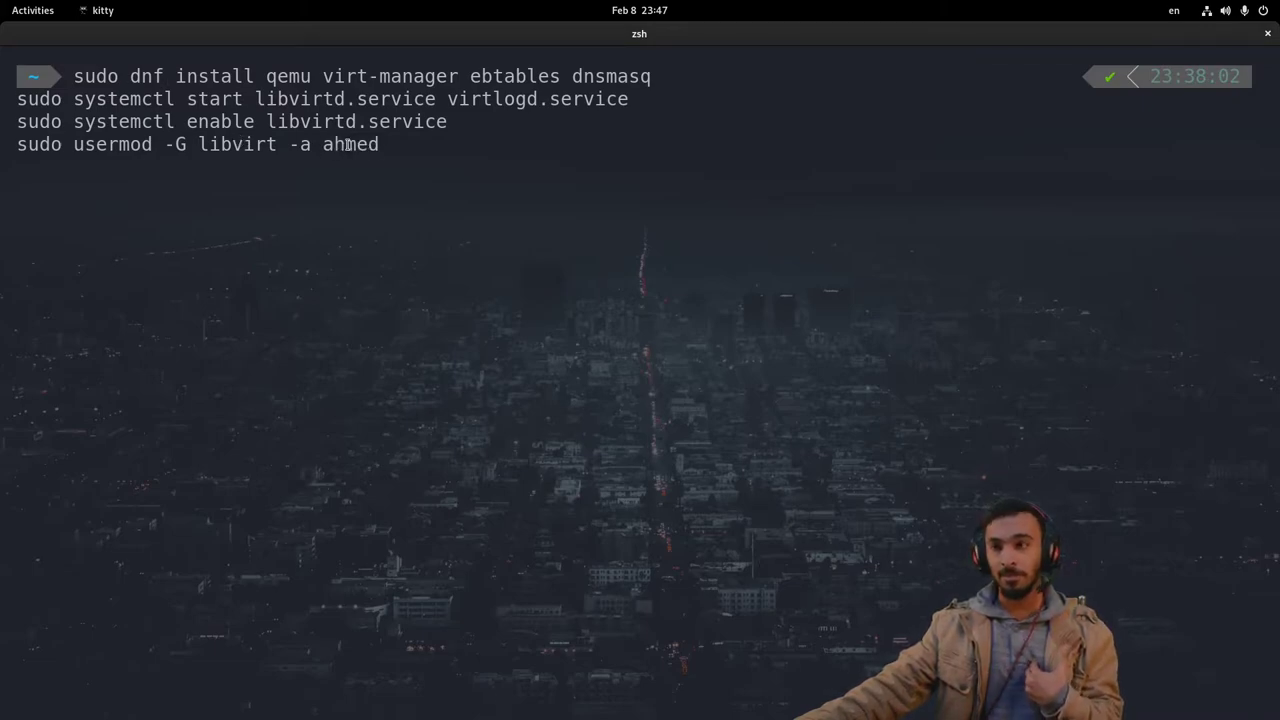
{"action": "double_click", "coordinate": [231, 145]}
{"action": "left_click", "coordinate": [228, 172]}
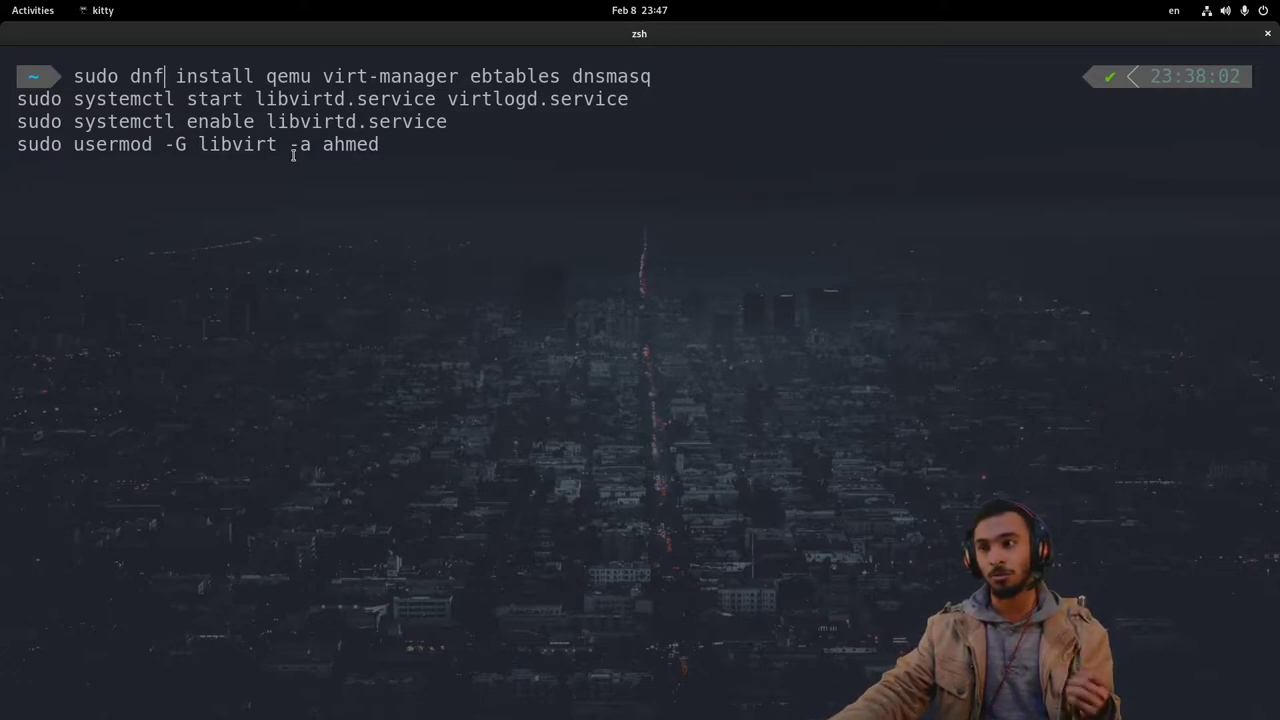
Remove the username from the end of the sudo usermod -G libvirt -a command.
{"action": "key", "text": "Down"}
{"action": "key", "text": "Down"}
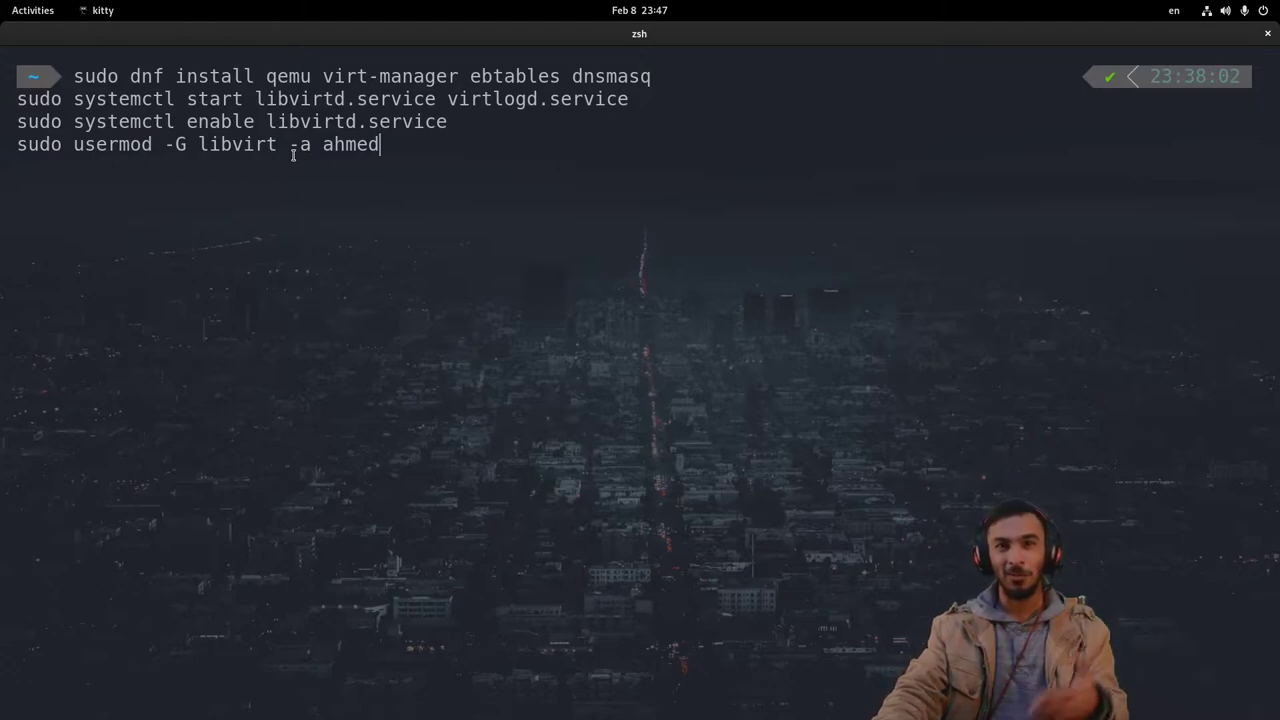
{"action": "key", "text": "BackSpace"}
{"action": "key", "text": "BackSpace"}
{"action": "key", "text": "BackSpace"}
{"action": "key", "text": "BackSpace"}
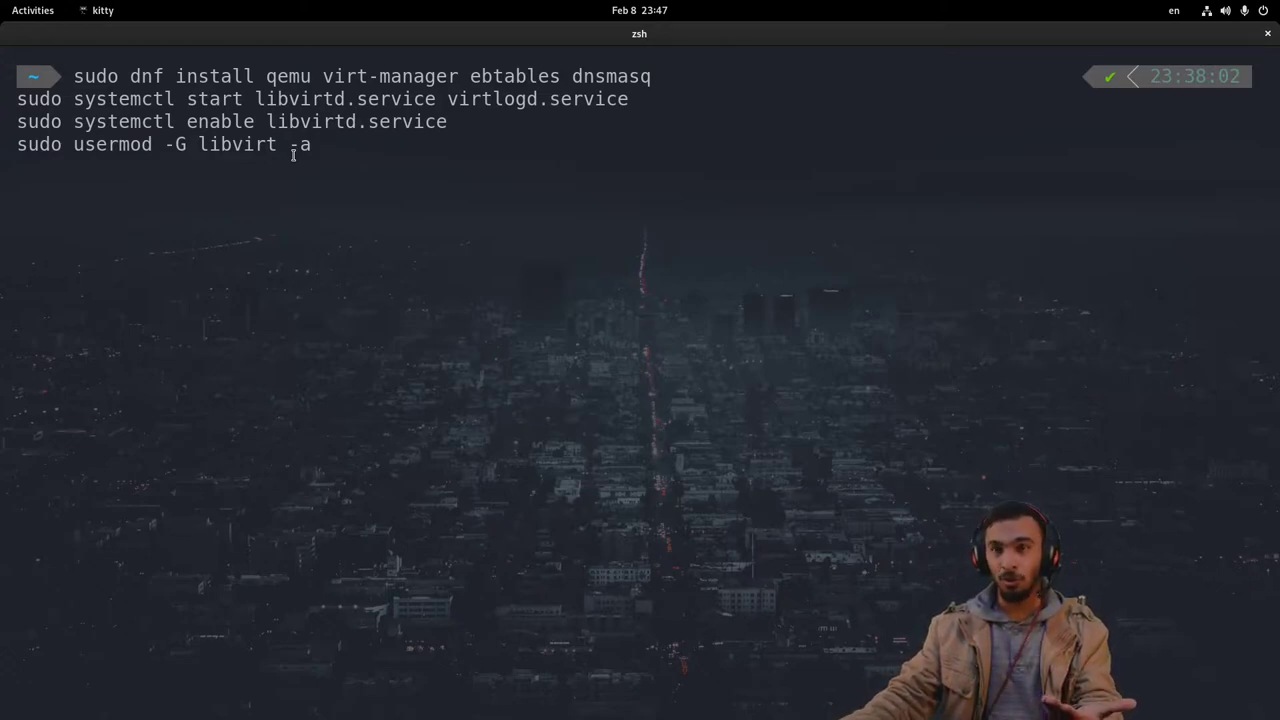
Search the installed applications for "vir" and switch to Virtual Machine Manager.
{"action": "key", "text": "super"}
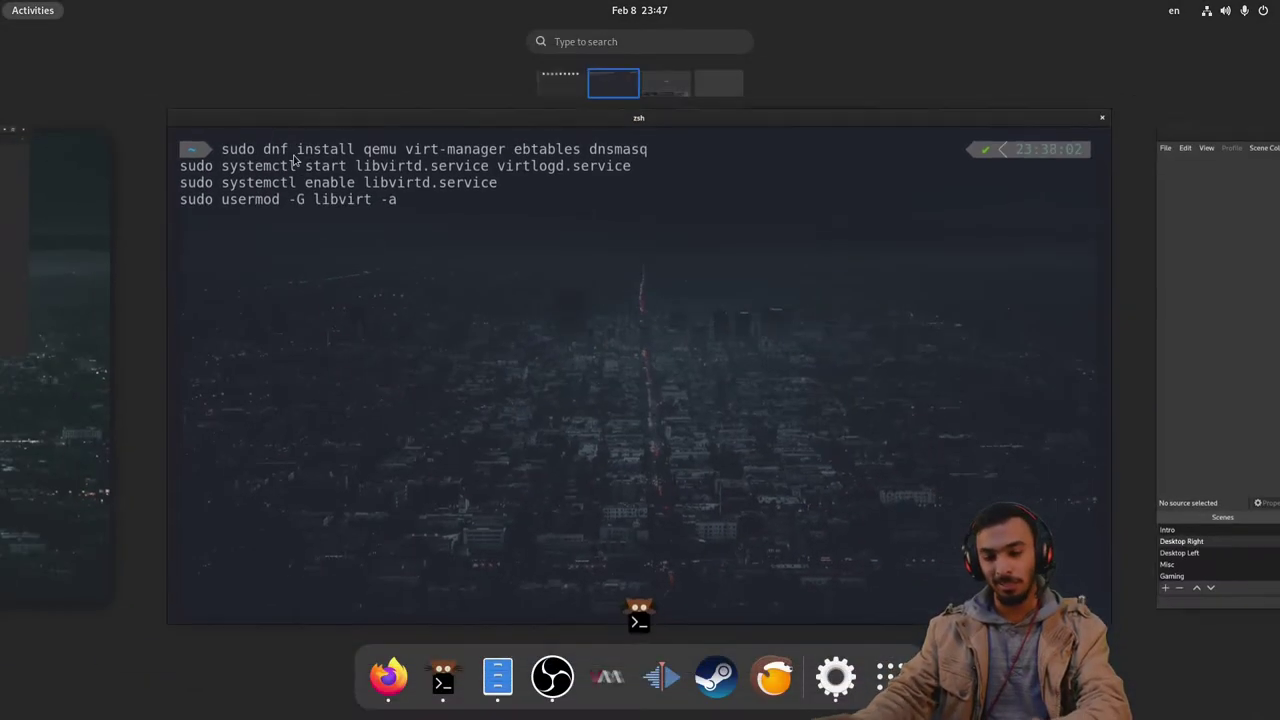
{"action": "type", "text": "vir"}
{"action": "key", "text": "Return"}
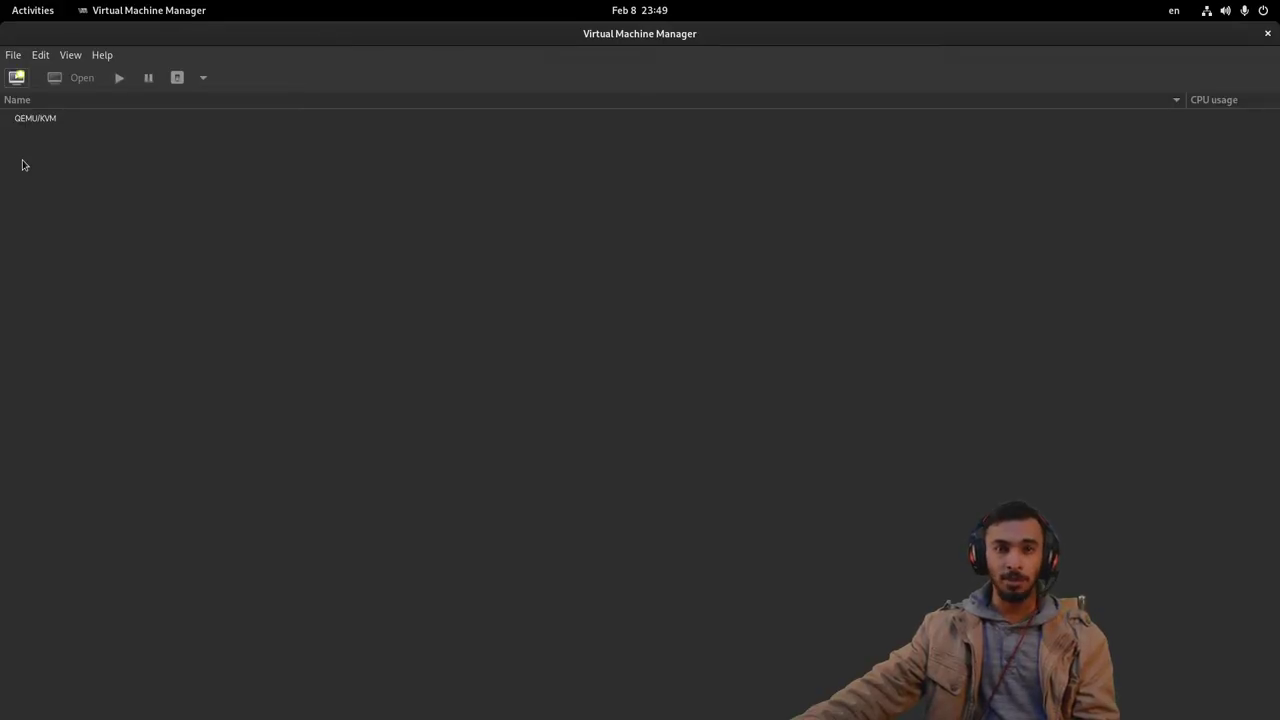
Start a new virtual machine from local install media, using pop-os_21.10_amd64_nvidia_6.iso from the Downloads folder.
{"action": "left_click", "coordinate": [16, 78]}
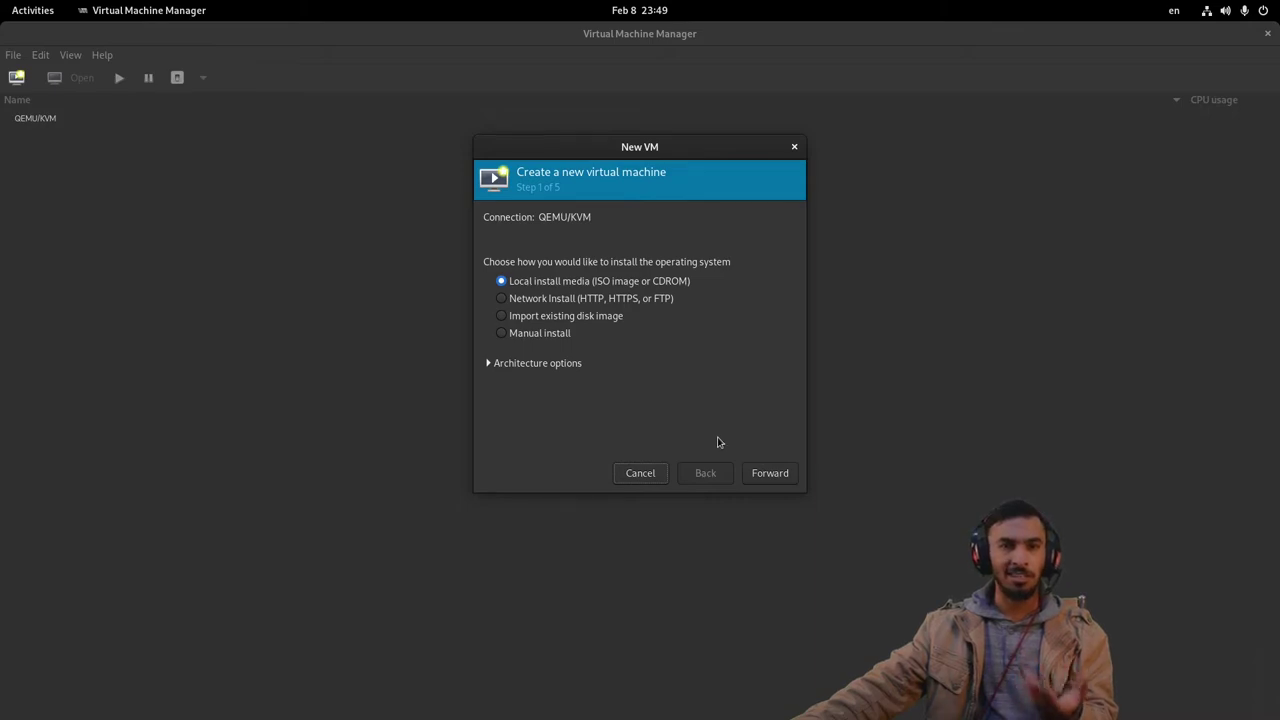
{"action": "left_click", "coordinate": [771, 474]}
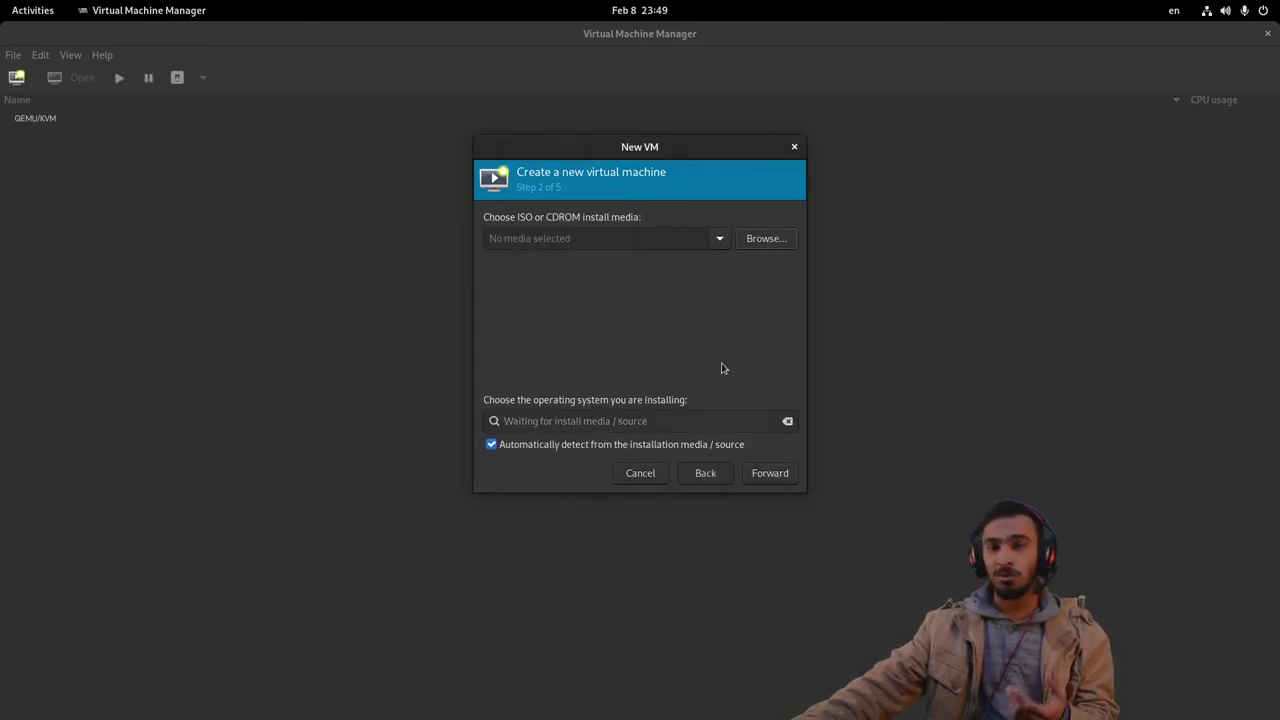
{"action": "left_click", "coordinate": [775, 247]}
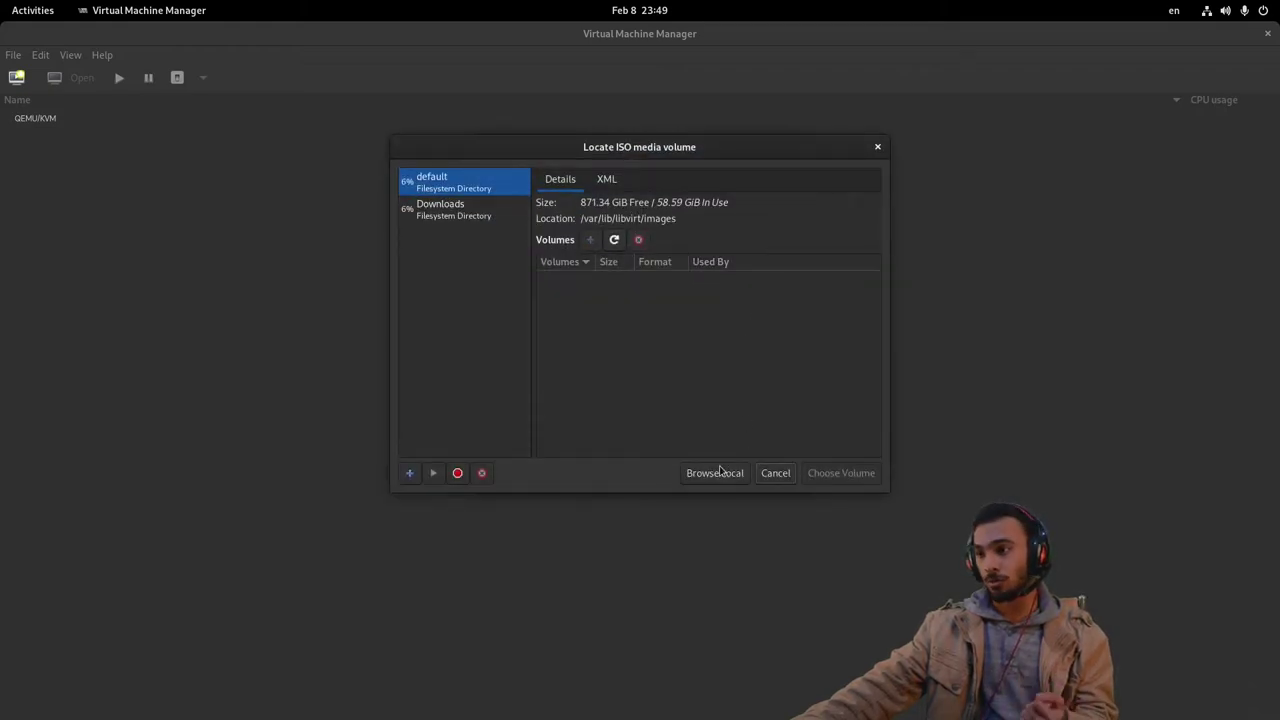
{"action": "left_click", "coordinate": [712, 476]}
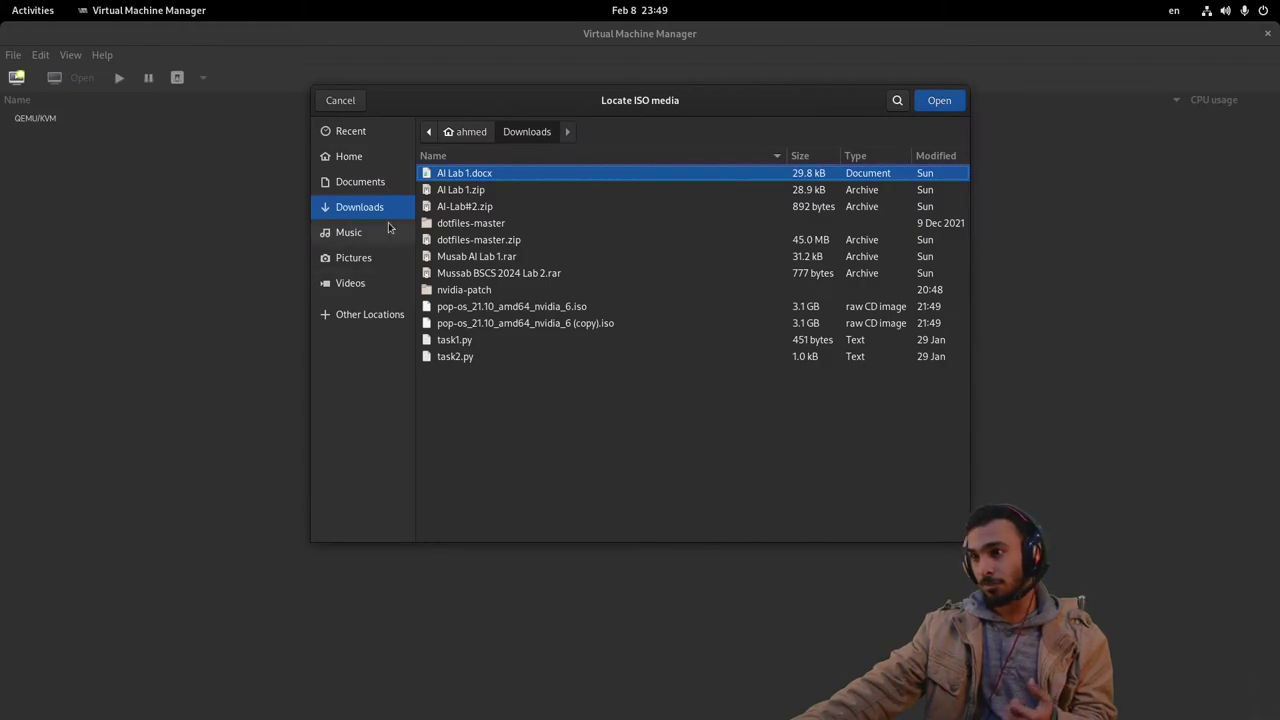
{"action": "left_click", "coordinate": [533, 309]}
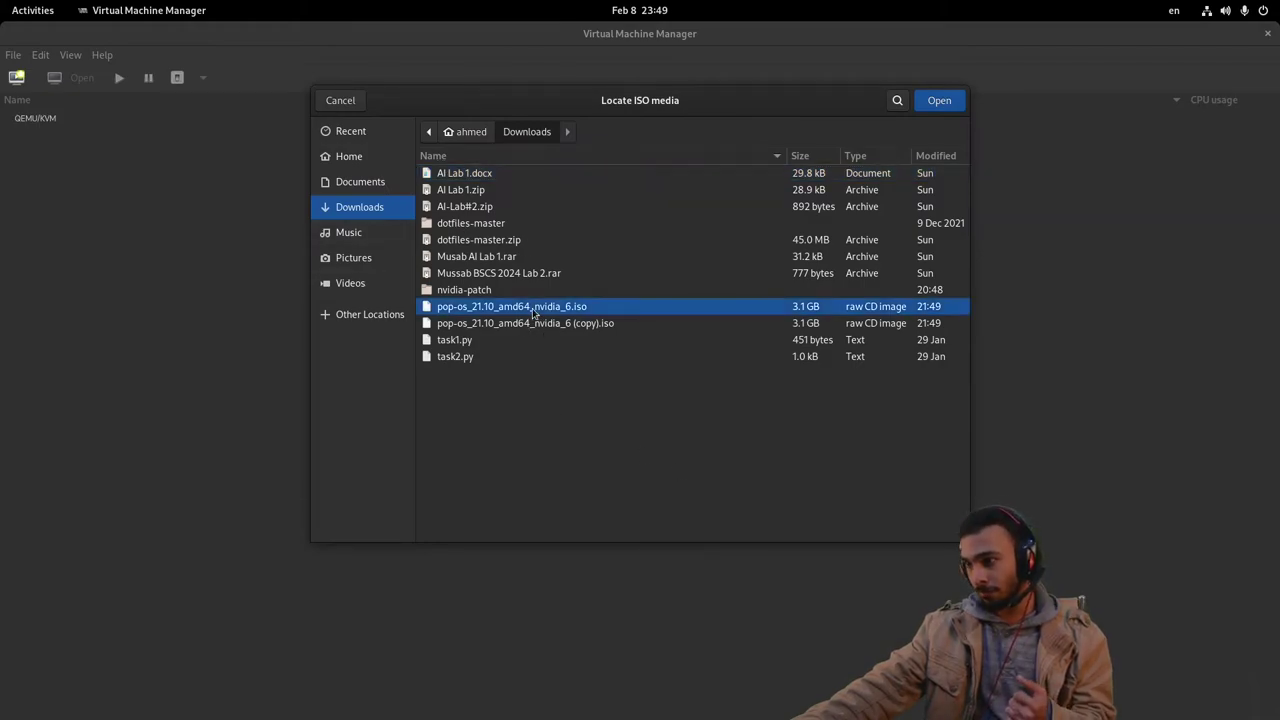
{"action": "double_click", "coordinate": [533, 309]}
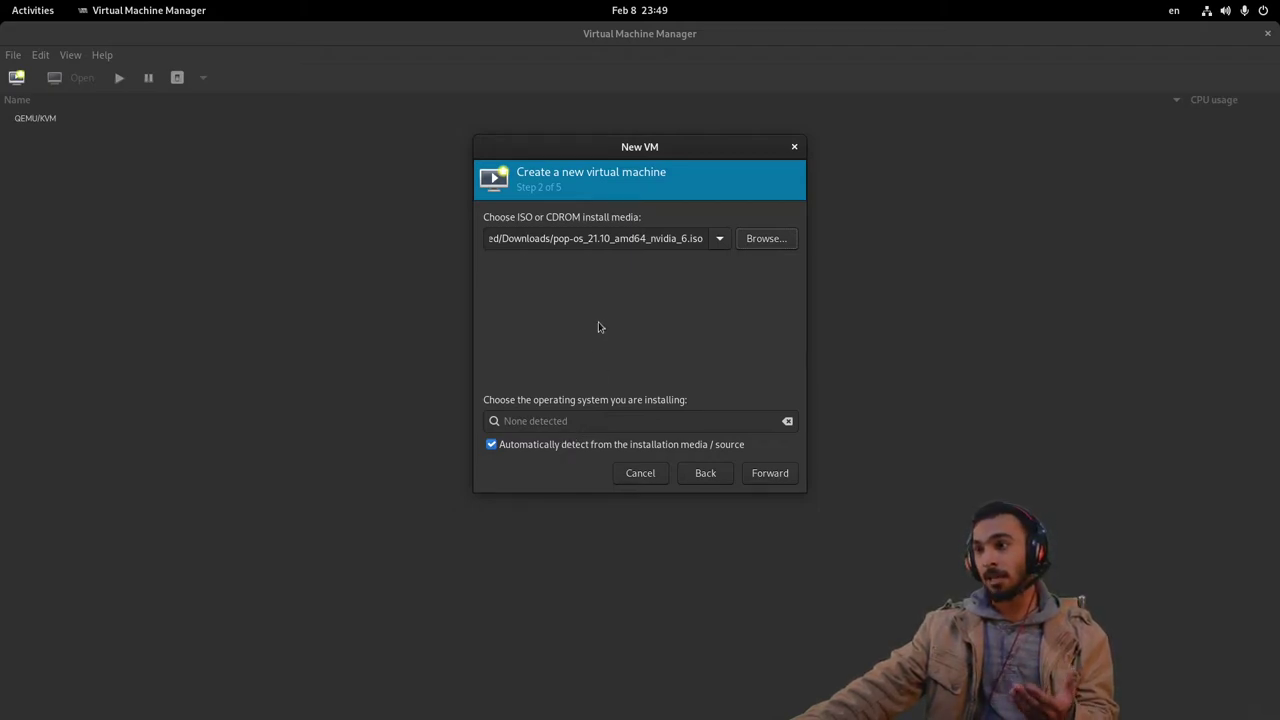
Disable automatic operating system detection and choose Pop!_OS 20.10 as the system being installed.
{"action": "left_click", "coordinate": [551, 446]}
{"action": "left_click", "coordinate": [536, 414]}
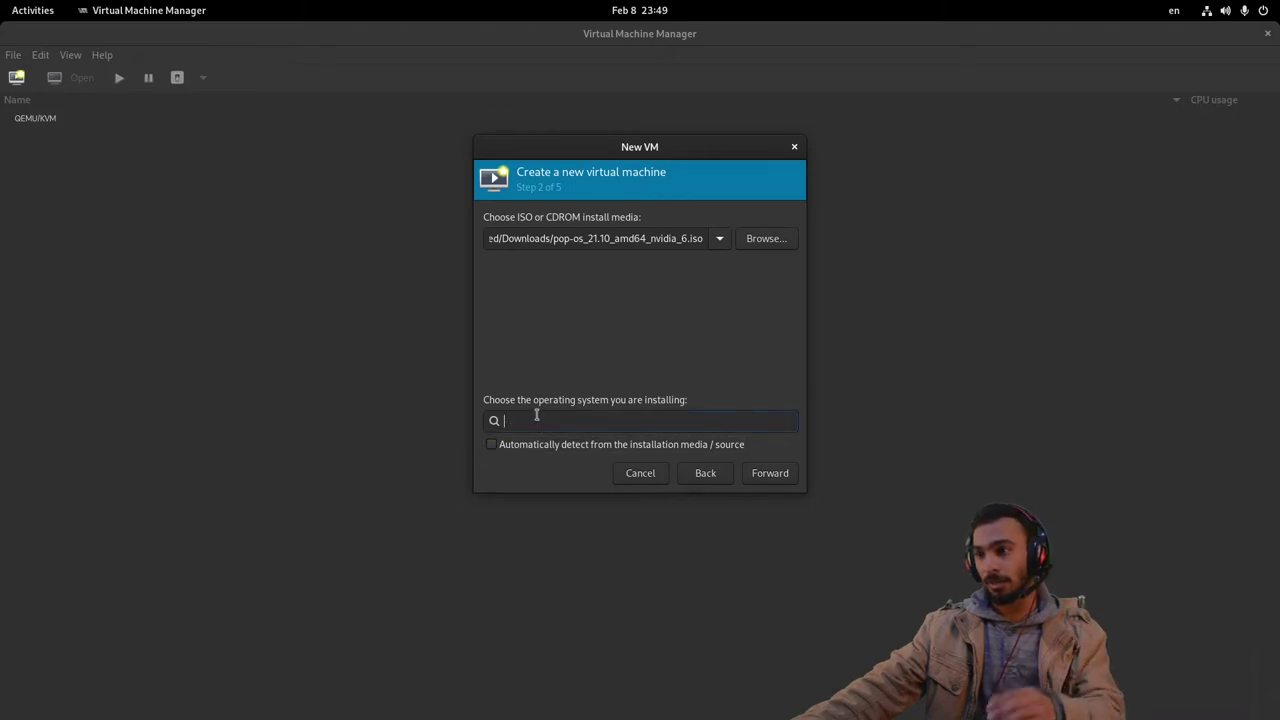
{"action": "type", "text": "p"}
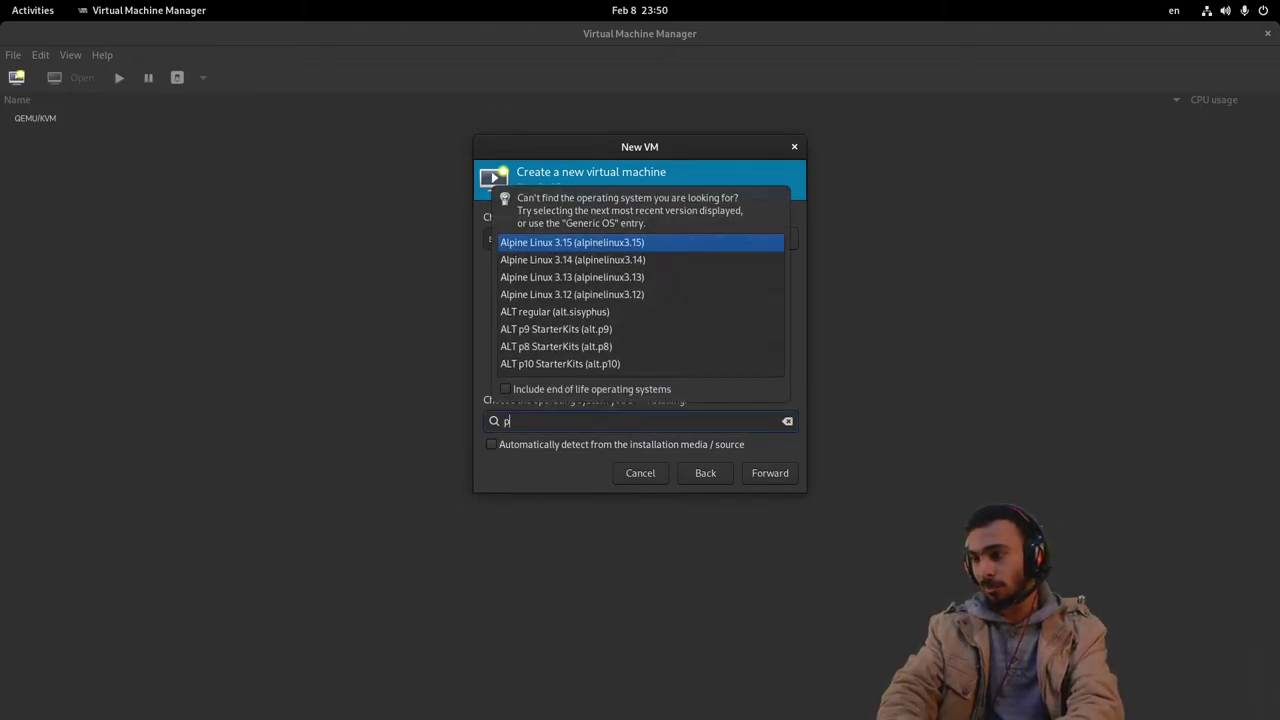
{"action": "type", "text": "op"}
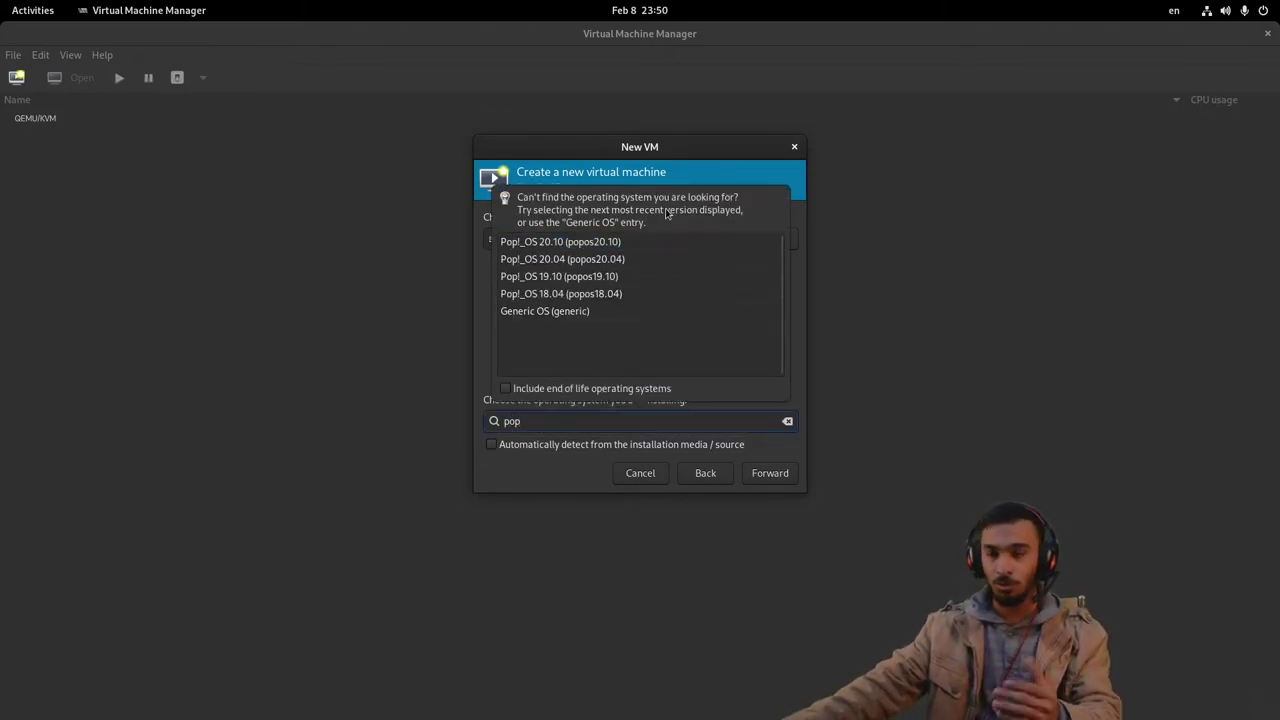
{"action": "left_click", "coordinate": [600, 242]}
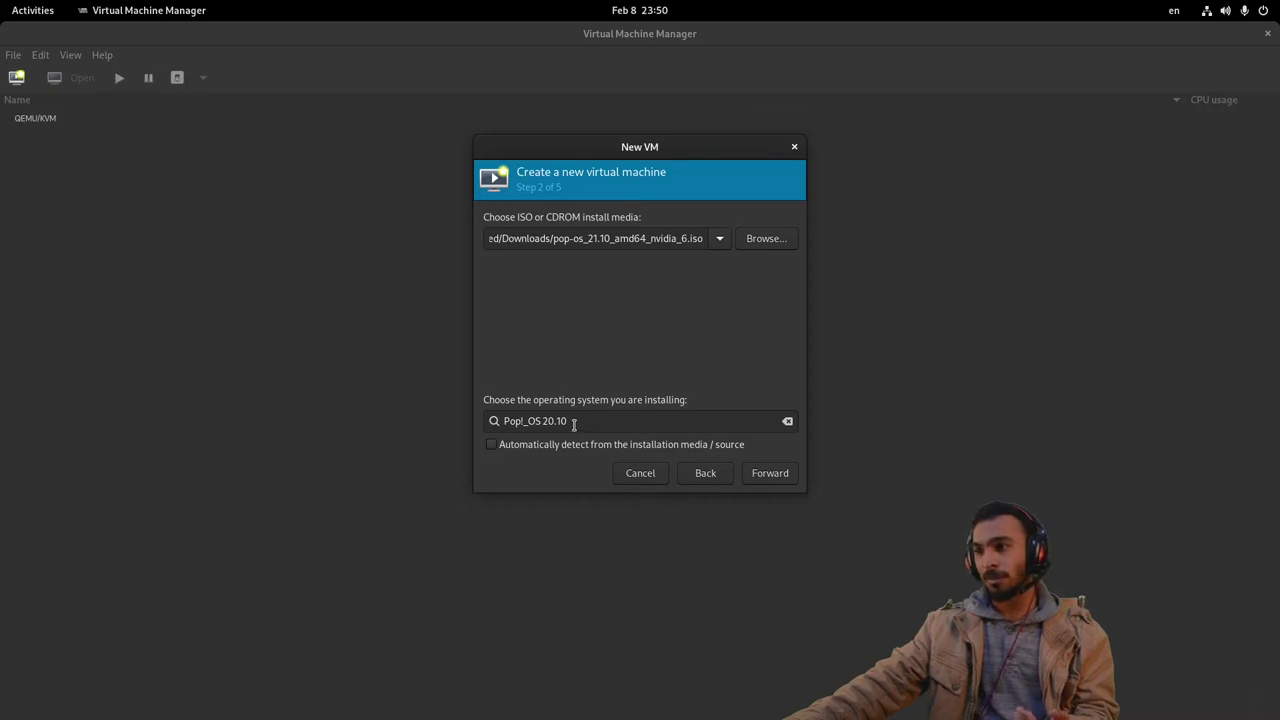
{"action": "left_click", "coordinate": [770, 475]}
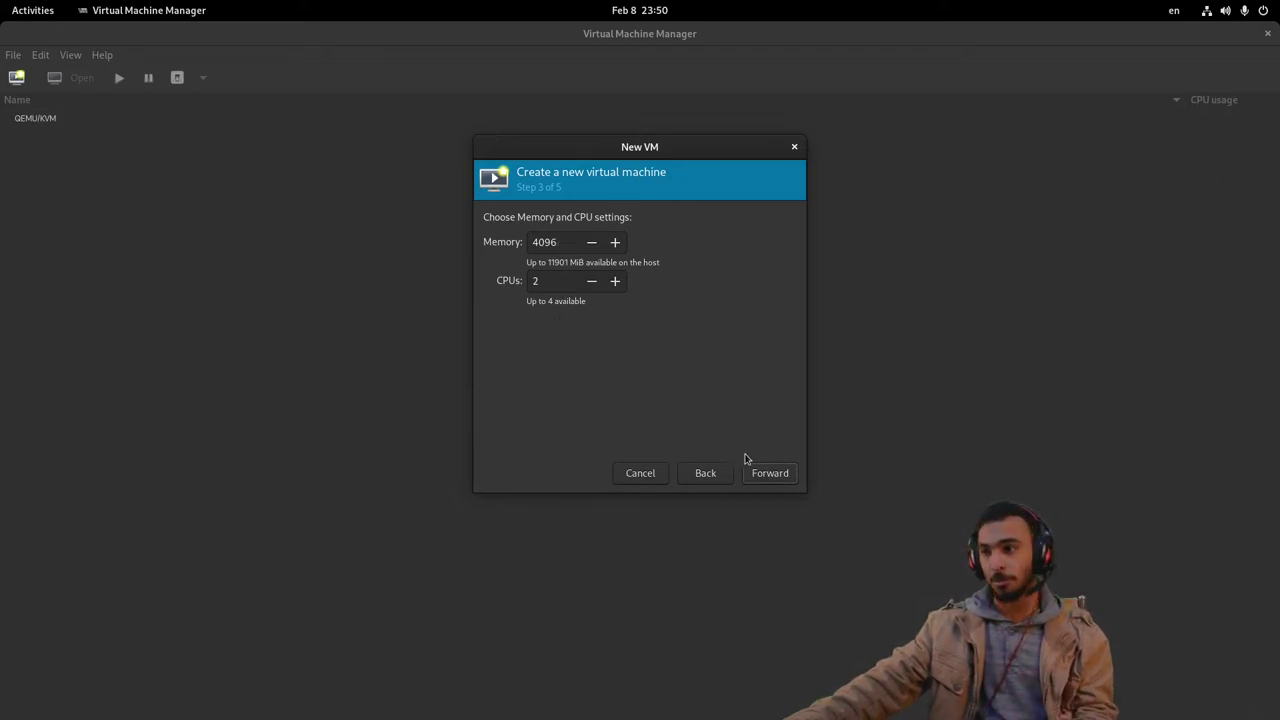
Accept 4096 MiB memory, 2 CPUs and a 25 GiB disk image, and create the virtual machine popos20.10.
{"action": "left_click", "coordinate": [768, 474]}
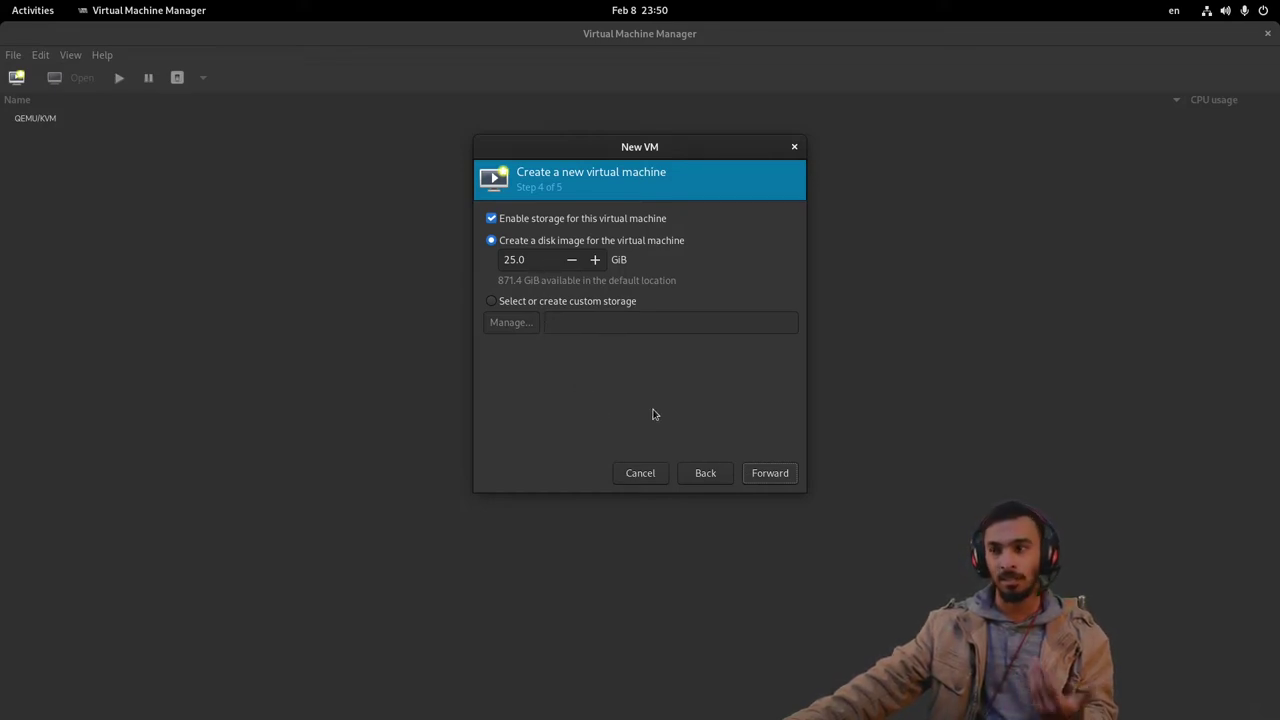
{"action": "left_click", "coordinate": [758, 479]}
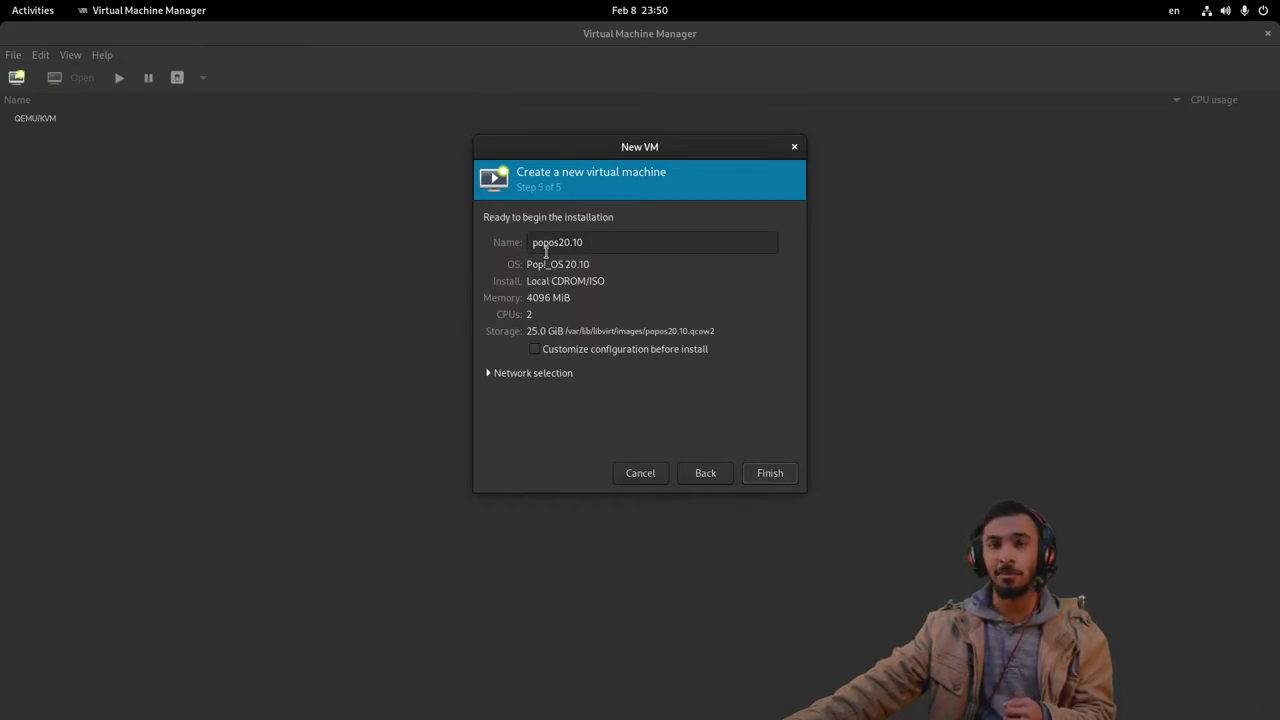
{"action": "left_click", "coordinate": [770, 473]}
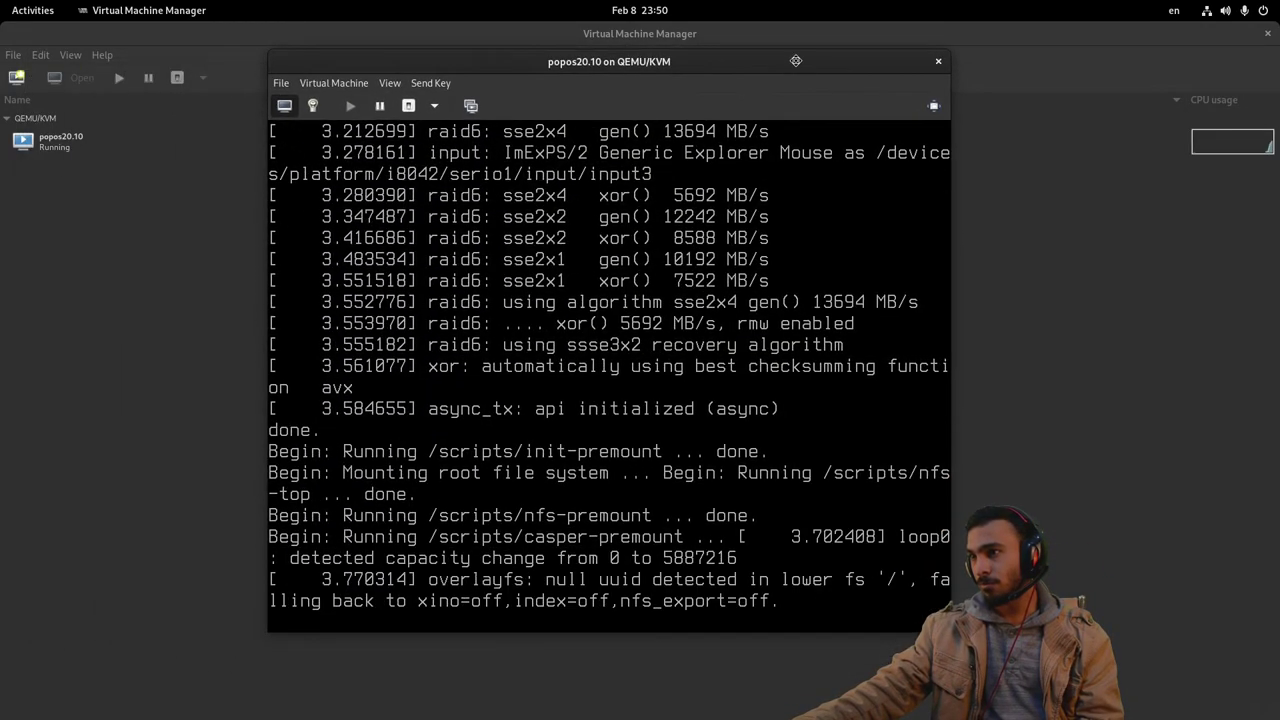
Maximize the popos20.10 console window and choose to wait for the unresponsive Pop!_OS installer.
{"action": "double_click", "coordinate": [797, 66]}
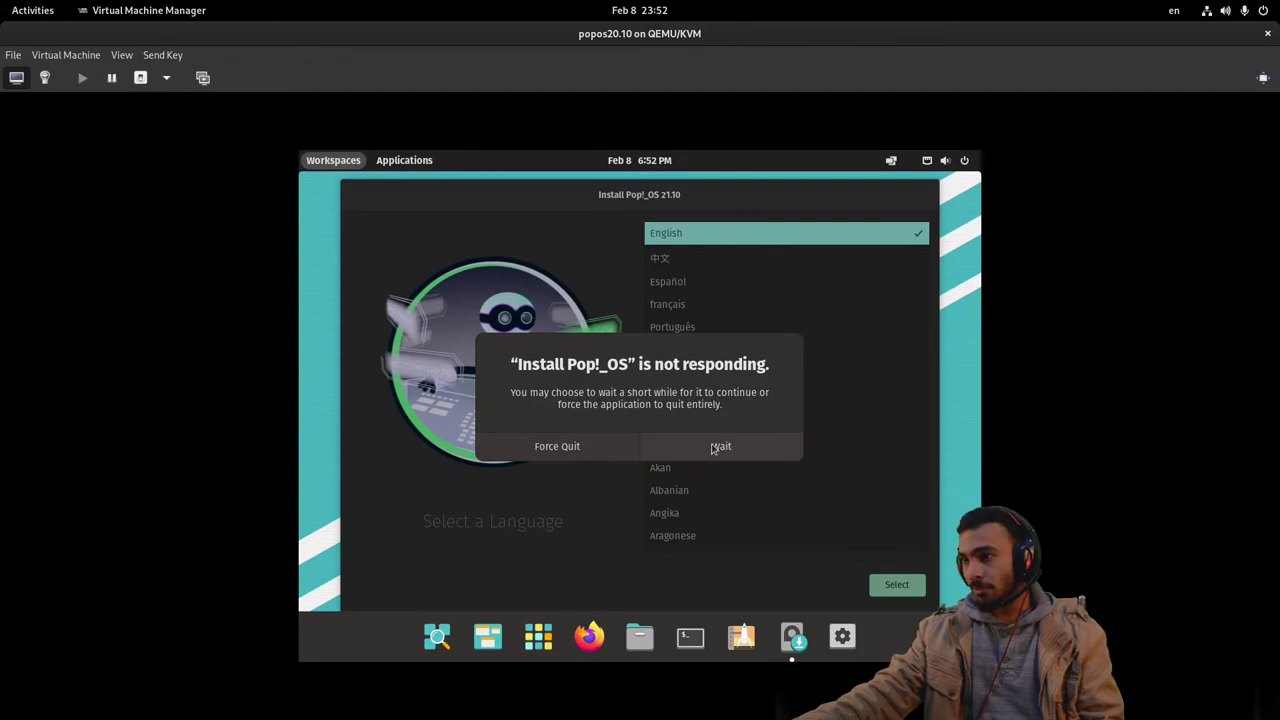
{"action": "left_click", "coordinate": [713, 447]}
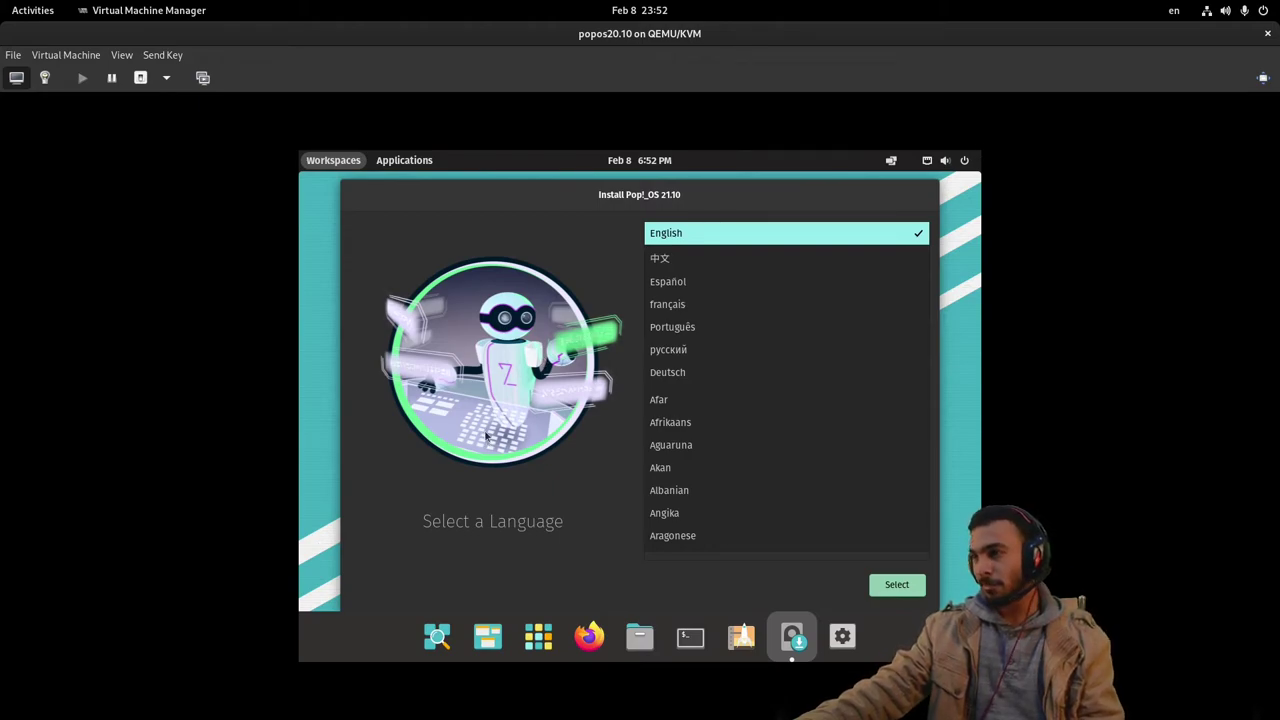
{"action": "scroll", "coordinate": [750, 340], "scroll_direction": "down", "scroll_amount": 3}
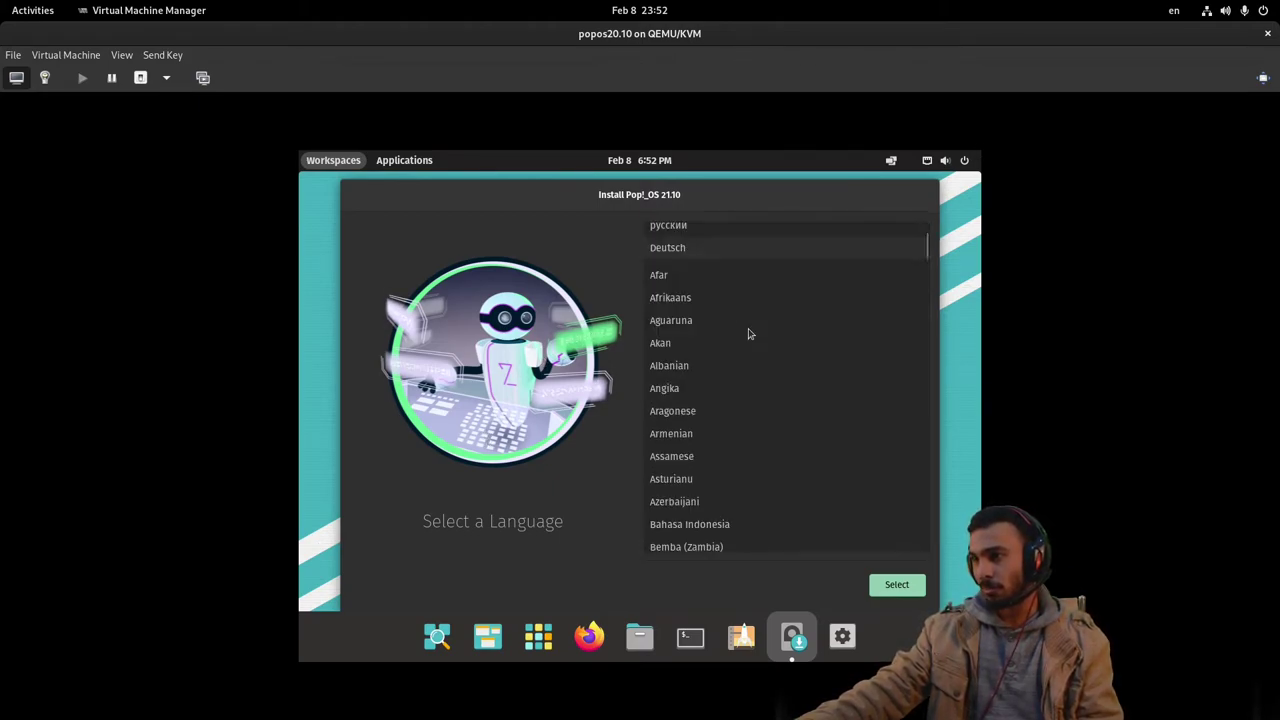
{"action": "scroll", "coordinate": [754, 341], "scroll_direction": "up", "scroll_amount": 3}
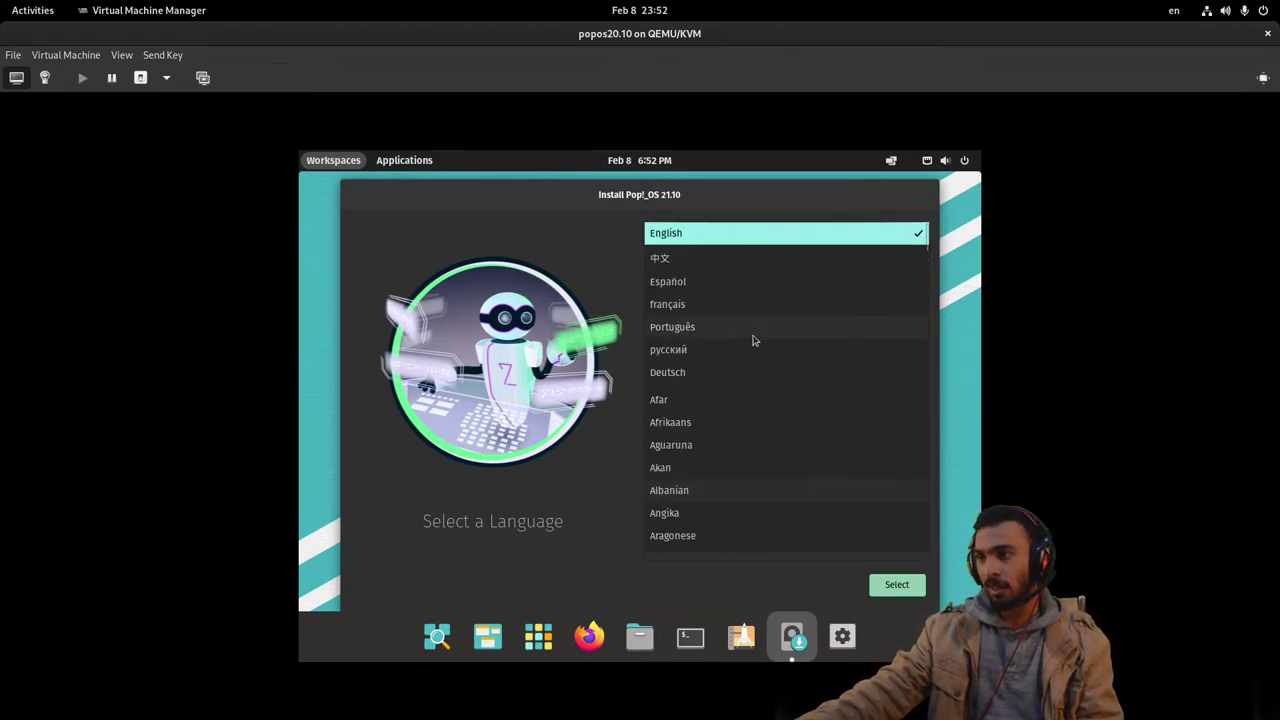
Set the guest's display resolution to 1920 × 1080 (16:9), keep the change, and show the virtual machine in fullscreen.
{"action": "left_click", "coordinate": [938, 166]}
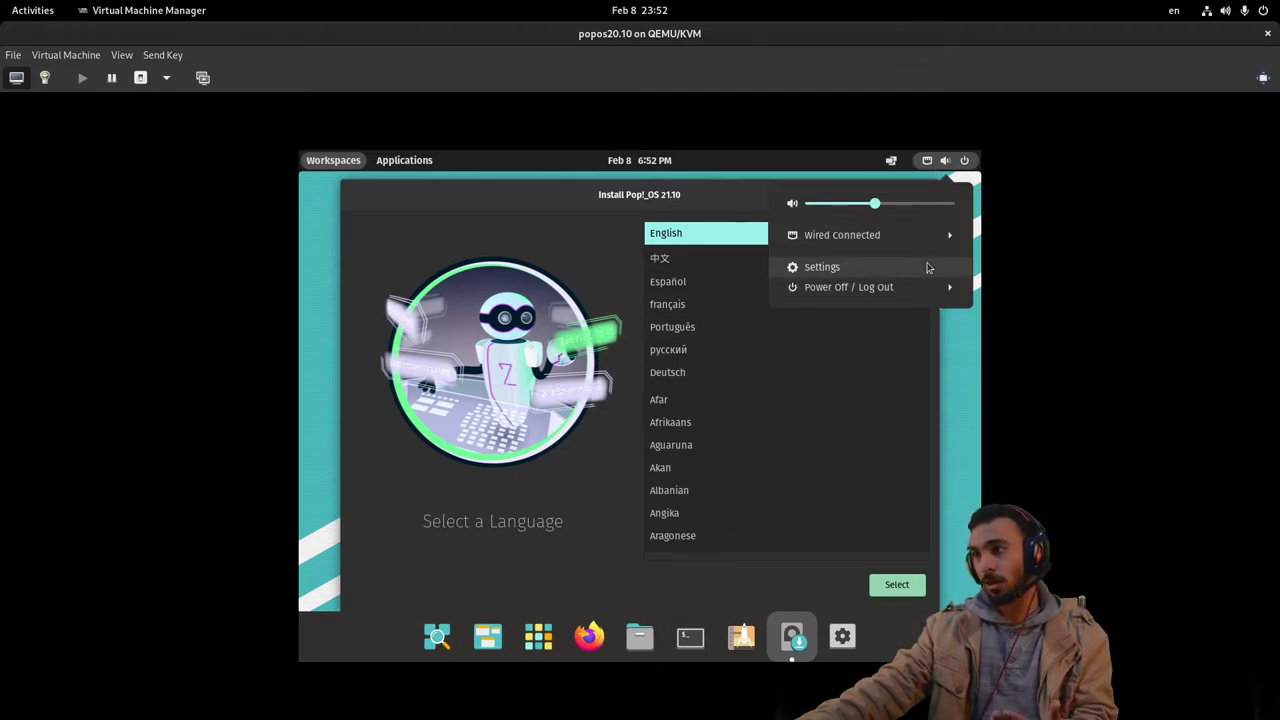
{"action": "left_click", "coordinate": [687, 268]}
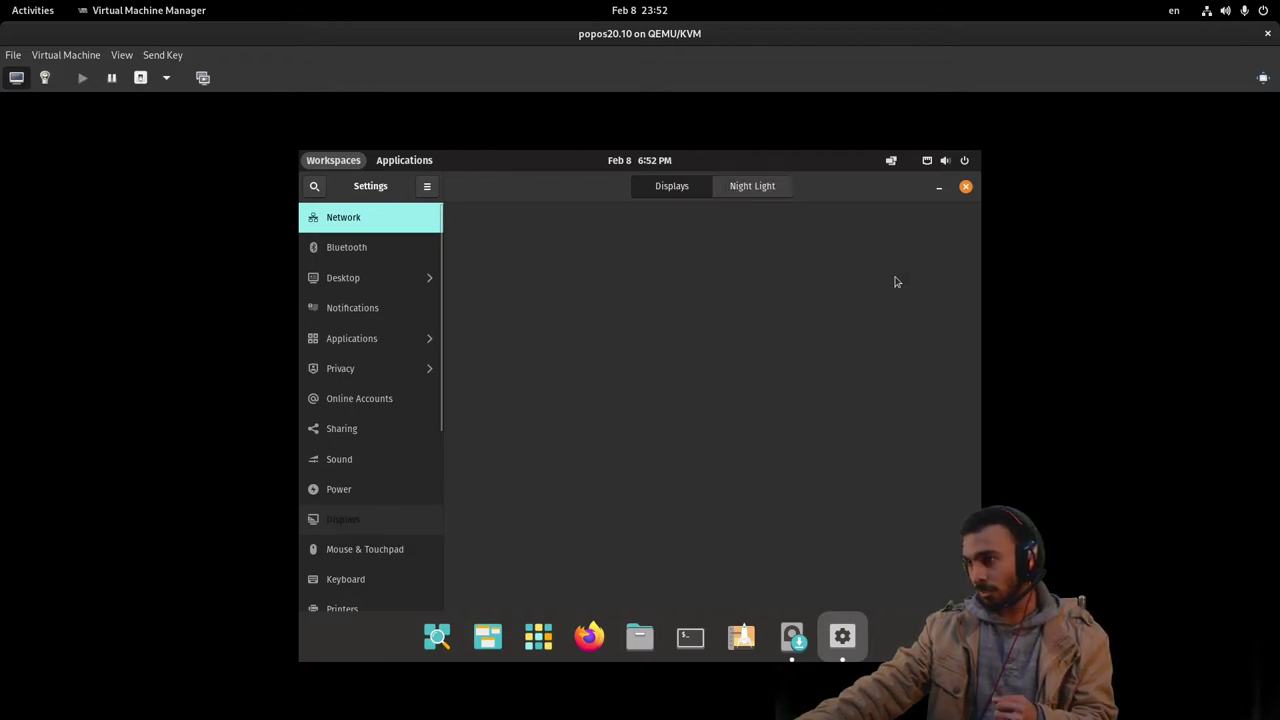
{"action": "left_click", "coordinate": [866, 298]}
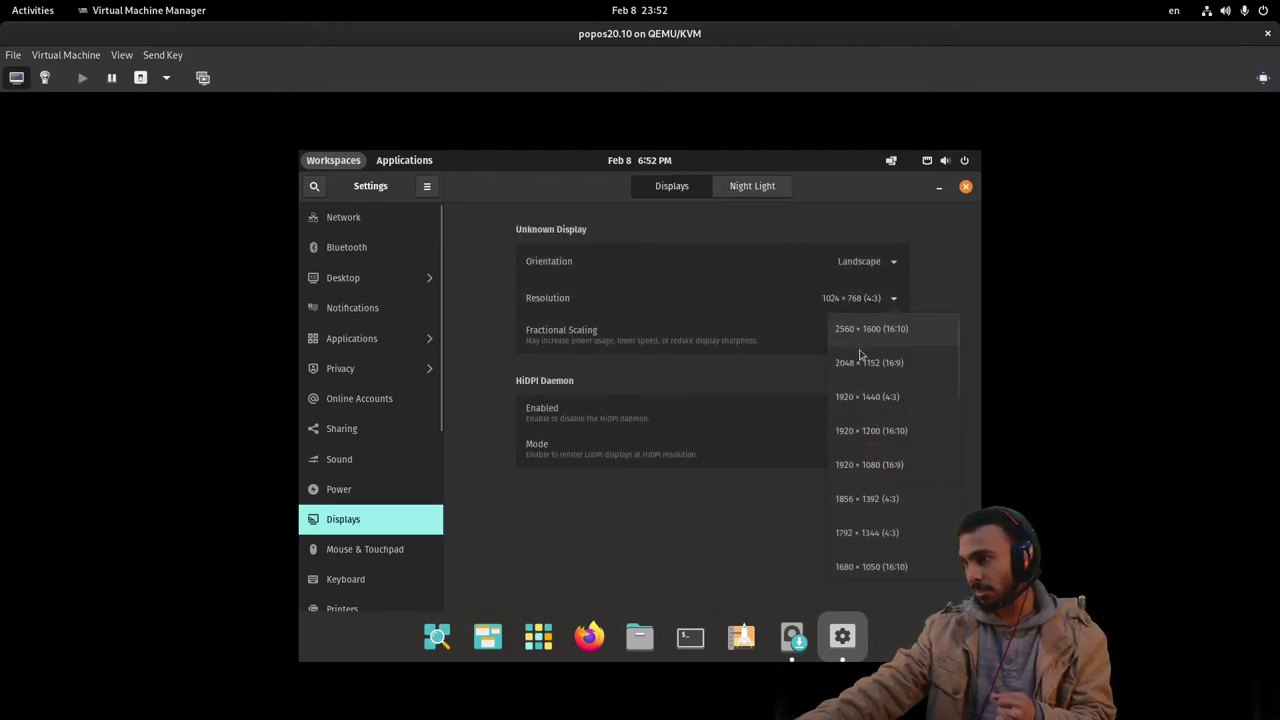
{"action": "left_click", "coordinate": [888, 479]}
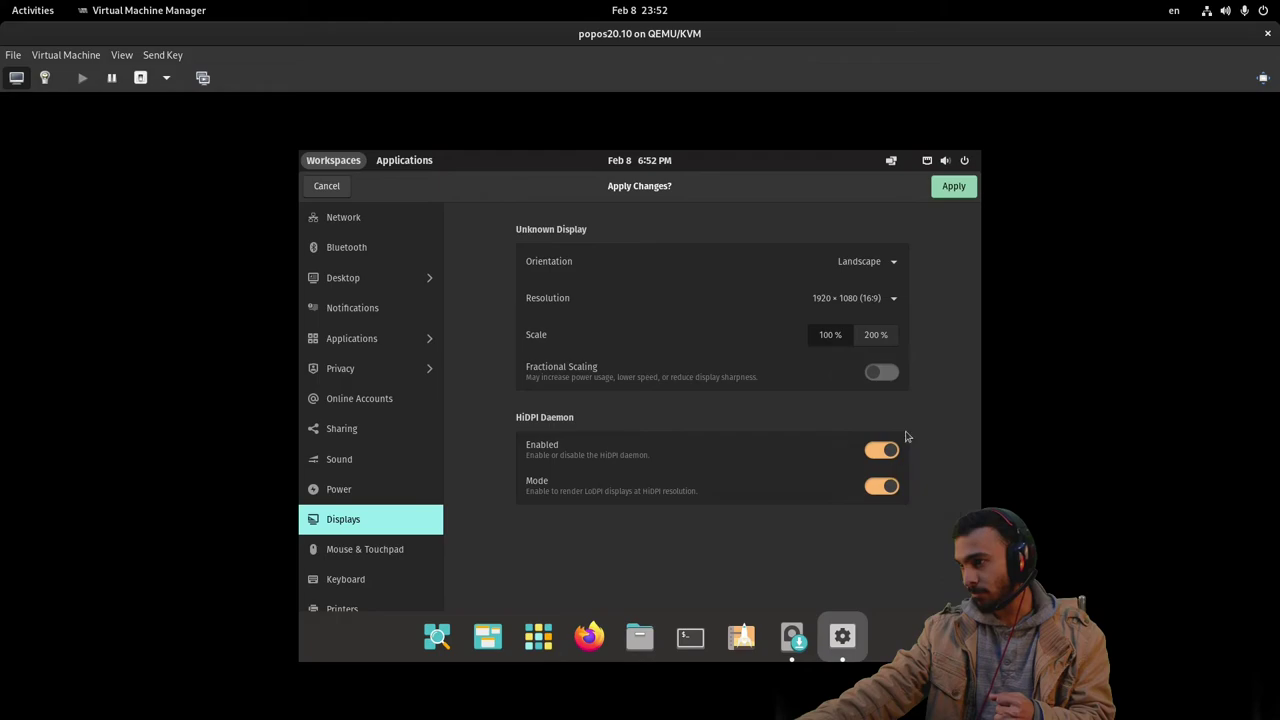
{"action": "left_click", "coordinate": [954, 187]}
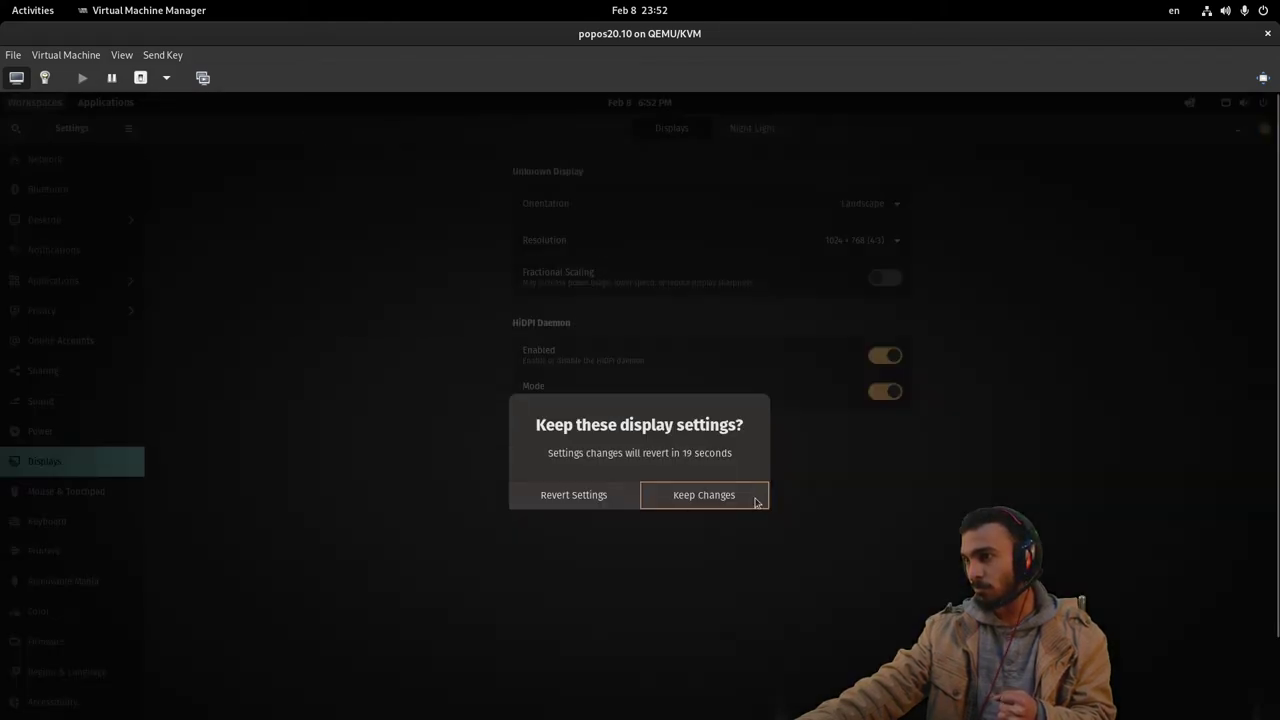
{"action": "left_click", "coordinate": [756, 502]}
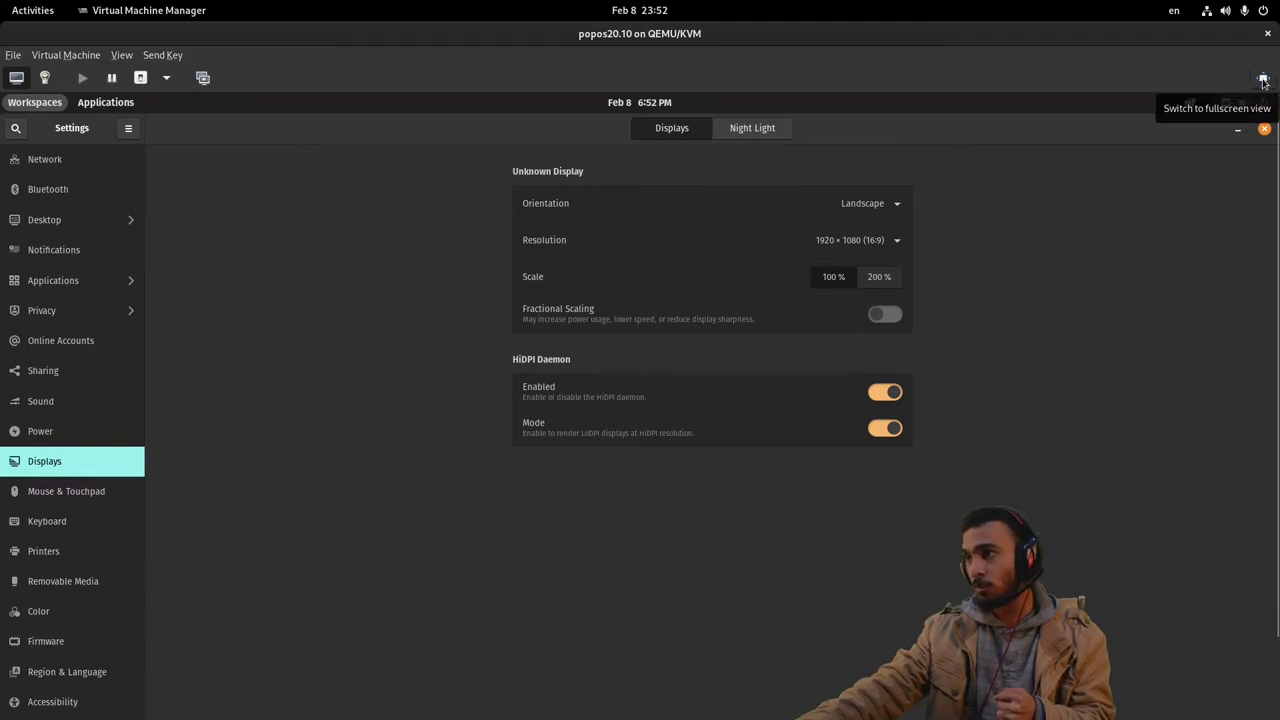
{"action": "left_click", "coordinate": [1270, 82]}
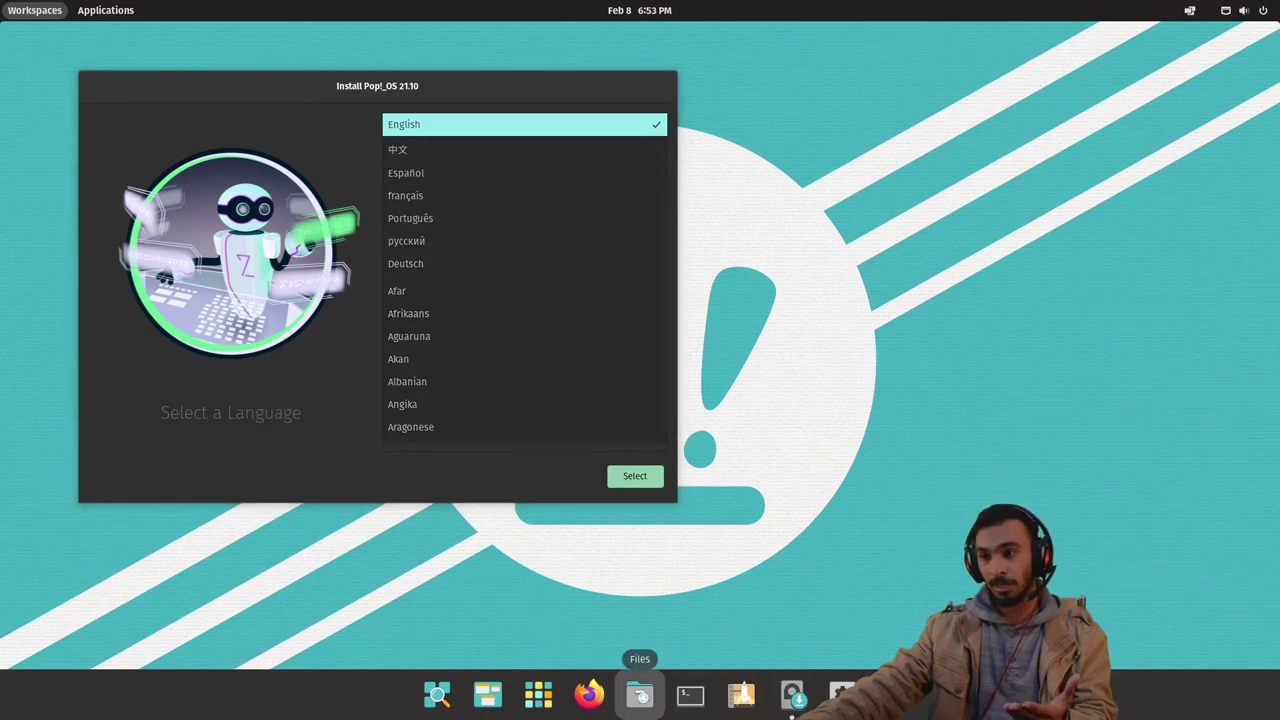
Open the guest's file manager and terminal, and arrange their windows side by side.
{"action": "left_click", "coordinate": [642, 700]}
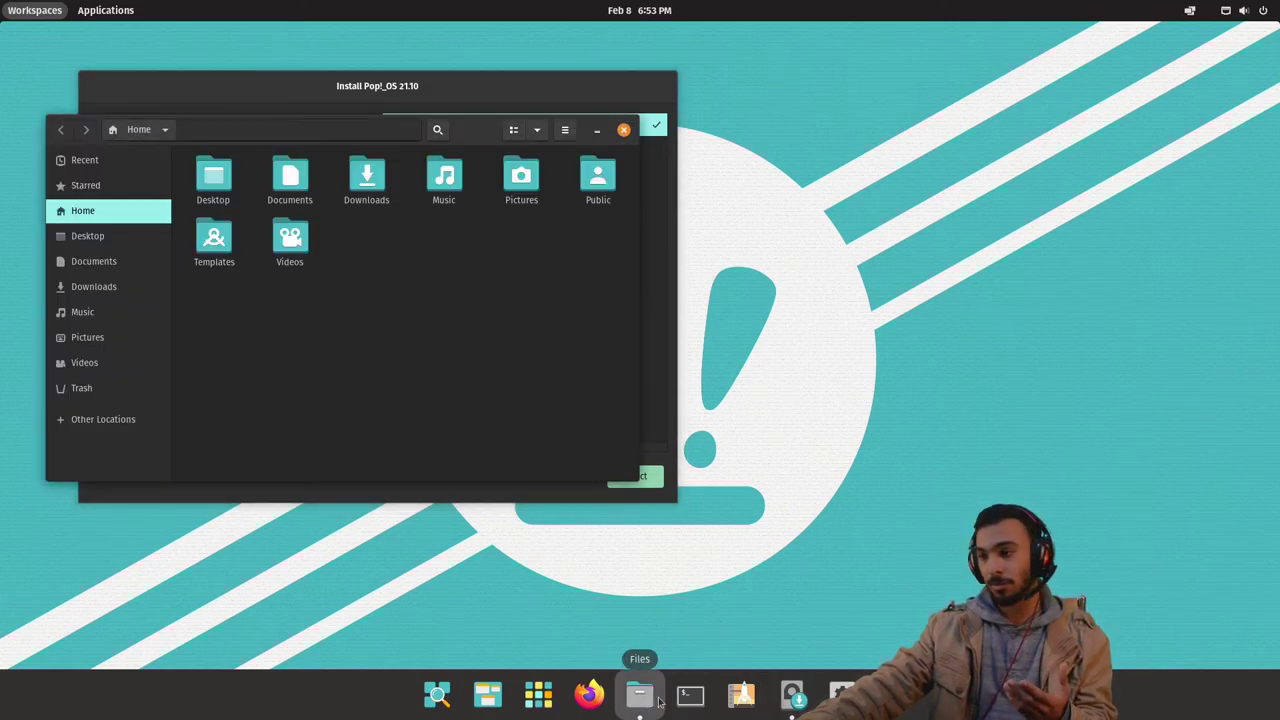
{"action": "left_click_drag", "start_coordinate": [490, 135], "coordinate": [1026, 65]}
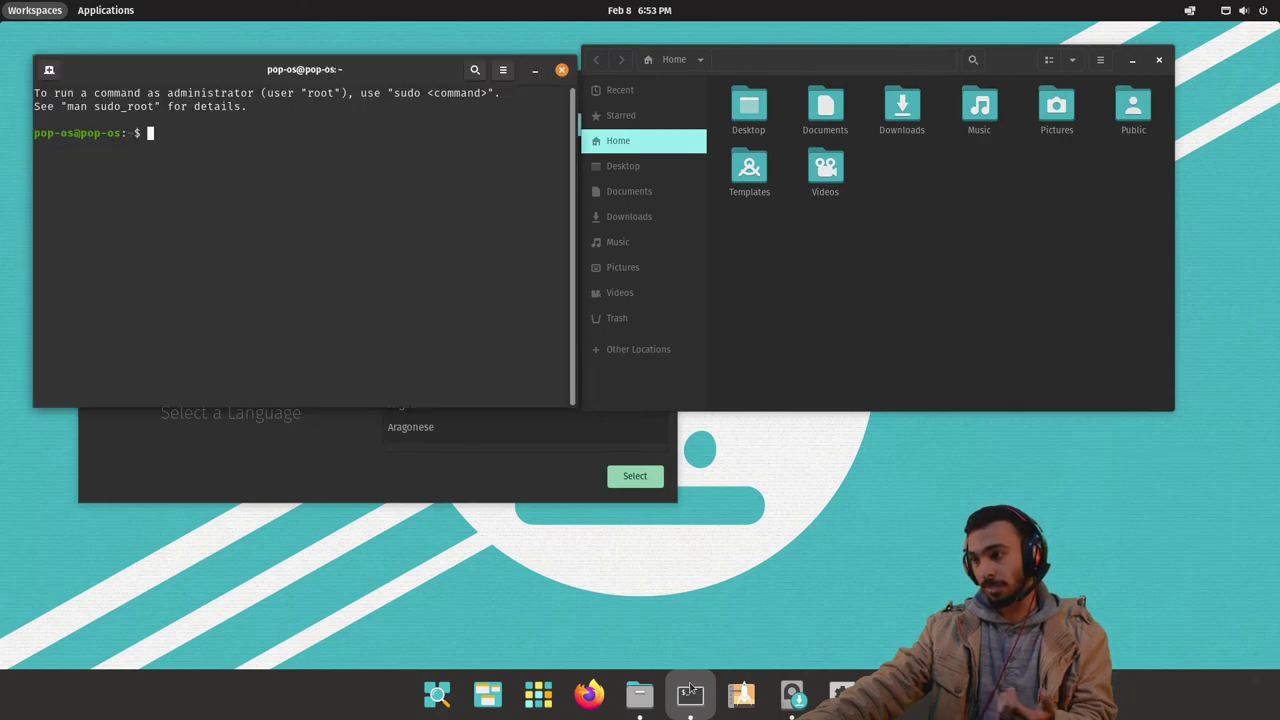
{"action": "left_click_drag", "start_coordinate": [342, 96], "coordinate": [369, 67]}
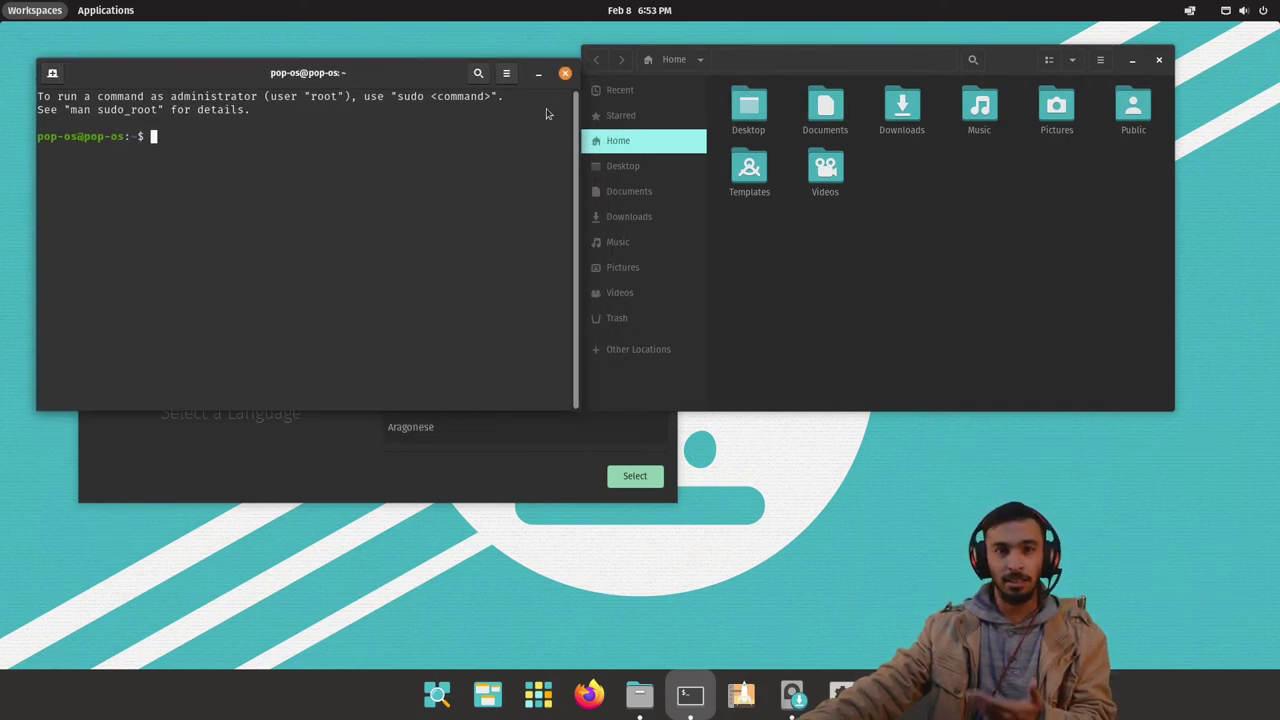
{"action": "left_click_drag", "start_coordinate": [474, 80], "coordinate": [528, 126]}
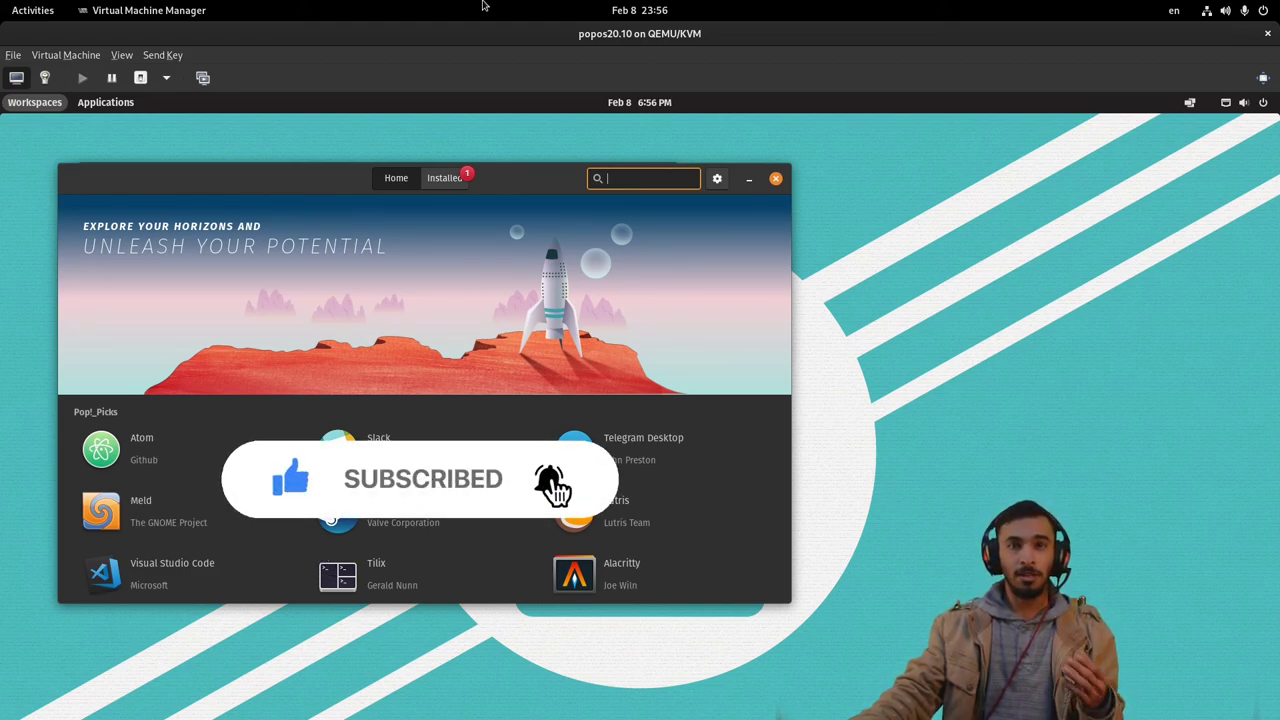
{"action": "type", "text": "s"}
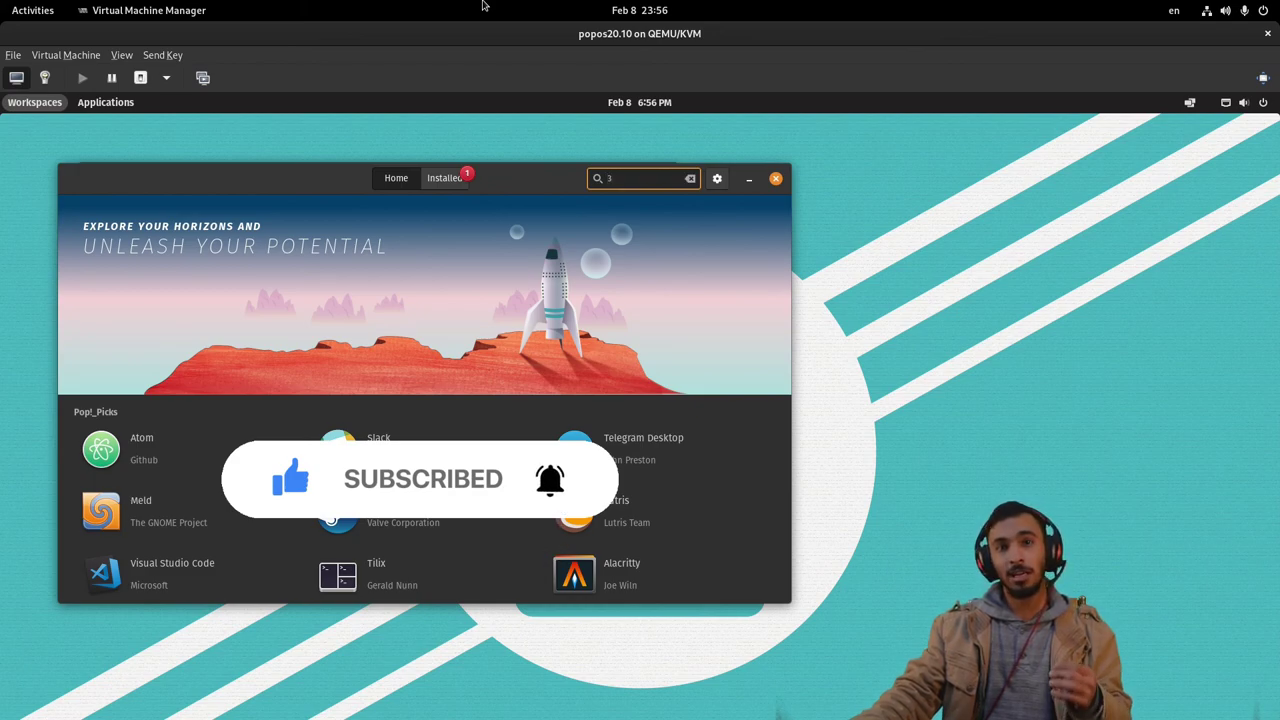